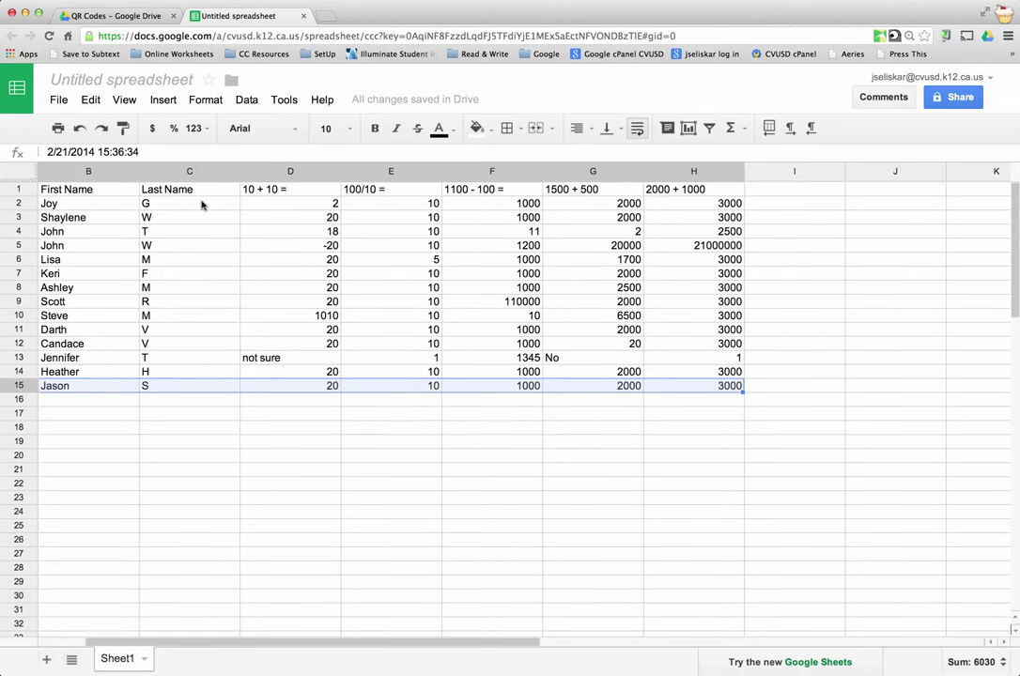
Examine the student responses: the names, the answers to 10 + 10, and each of the five math question headings.
left_click(155, 204)
left_click_drag(155, 204, 169, 344)
left_click_drag(385, 204, 421, 387)
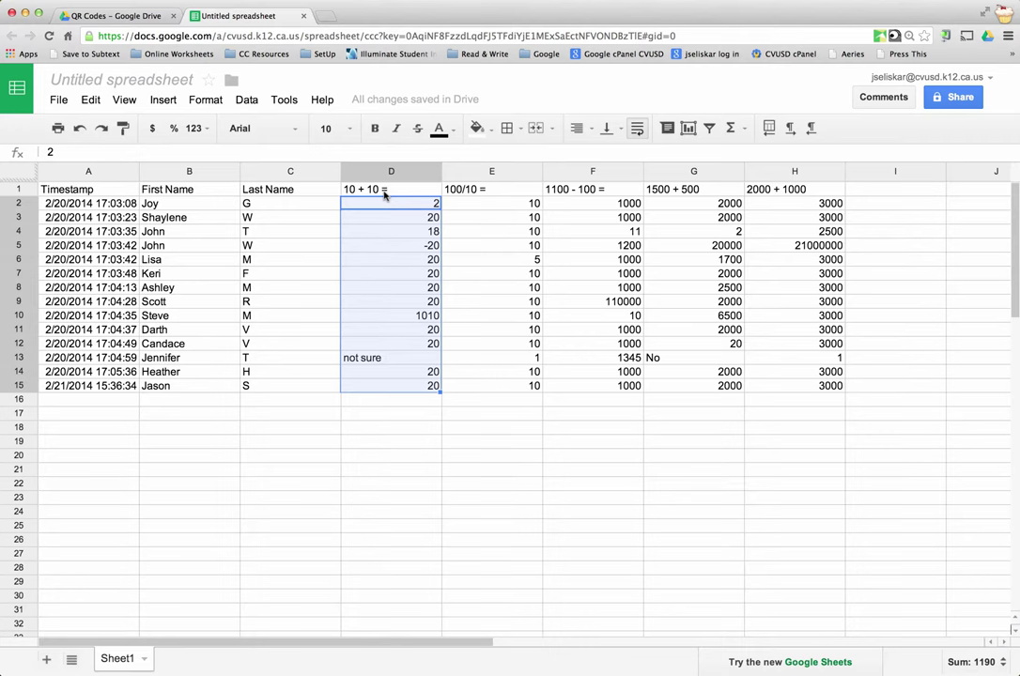
left_click(384, 191)
left_click(483, 192)
left_click(587, 192)
left_click(691, 192)
left_click(772, 192)
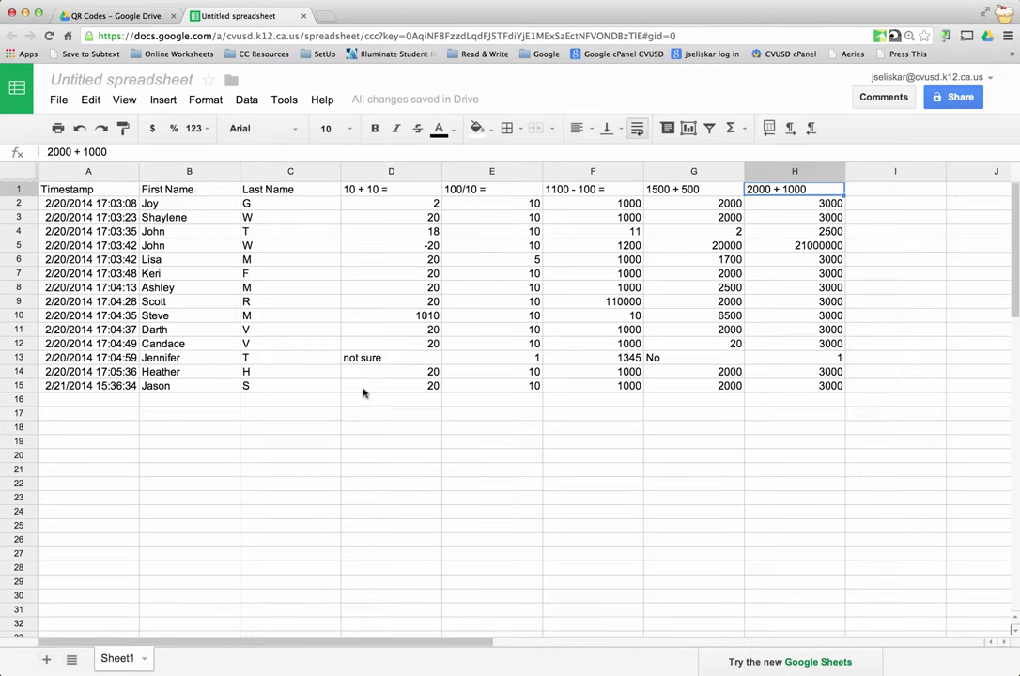
Examine the answer key submission in row 15, from the timestamp through the 2000 + 1000 answer.
left_click(109, 386)
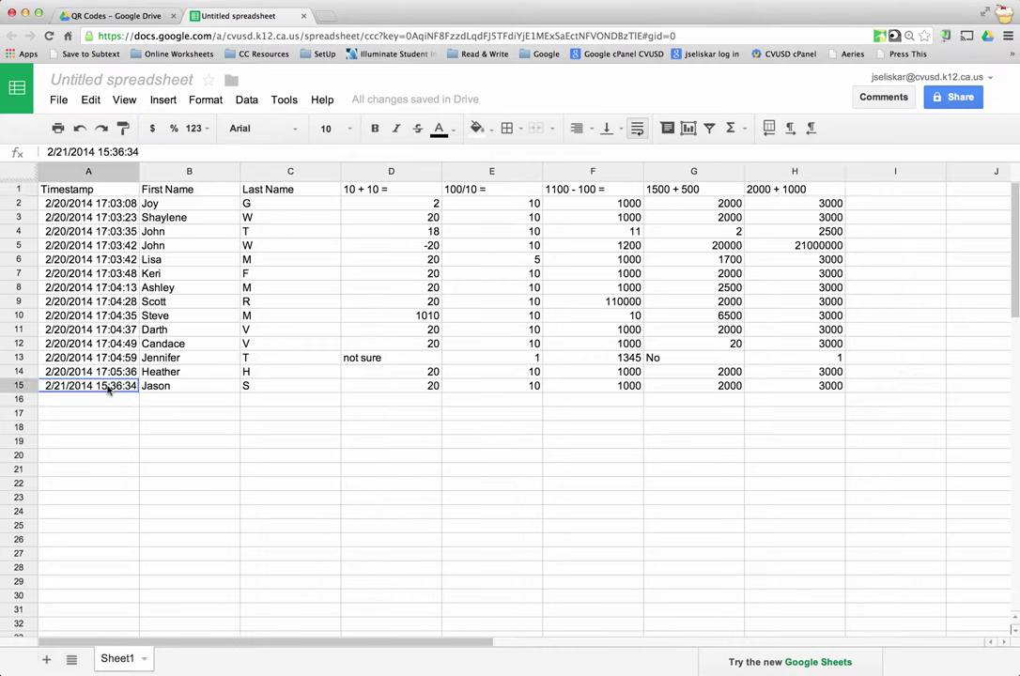
left_click_drag(108, 386, 790, 392)
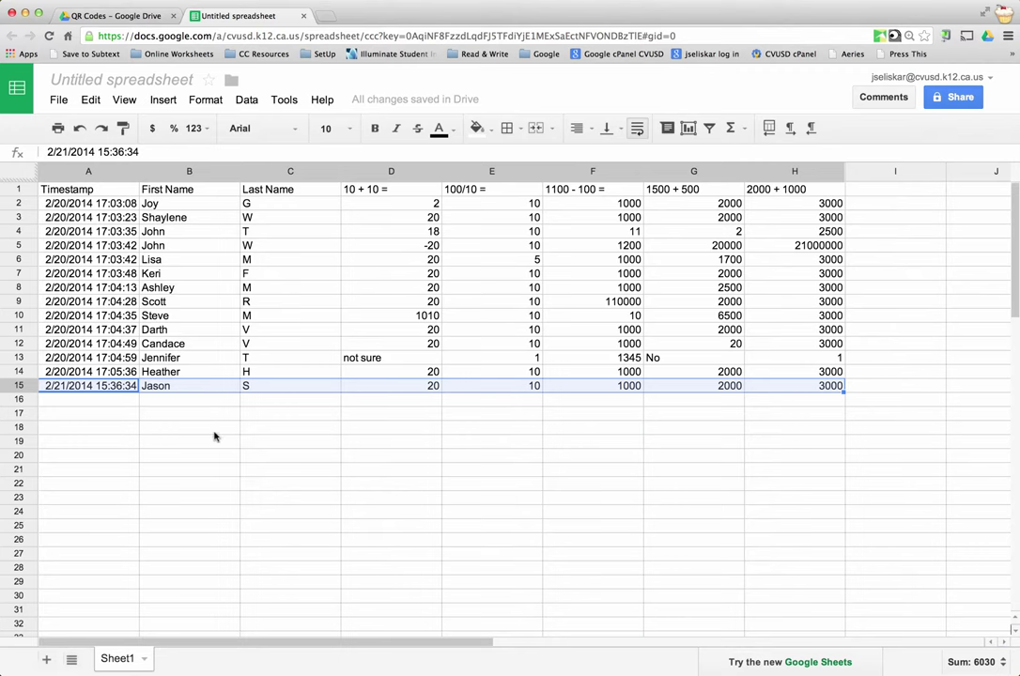
left_click(247, 429)
left_click_drag(83, 385, 799, 387)
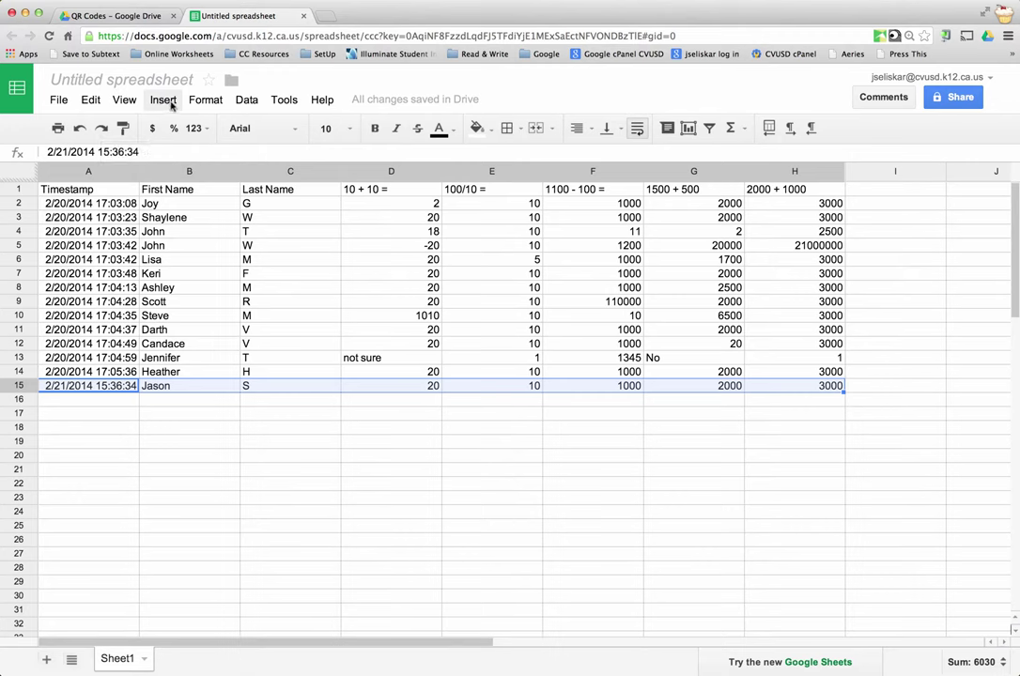
left_click(164, 101)
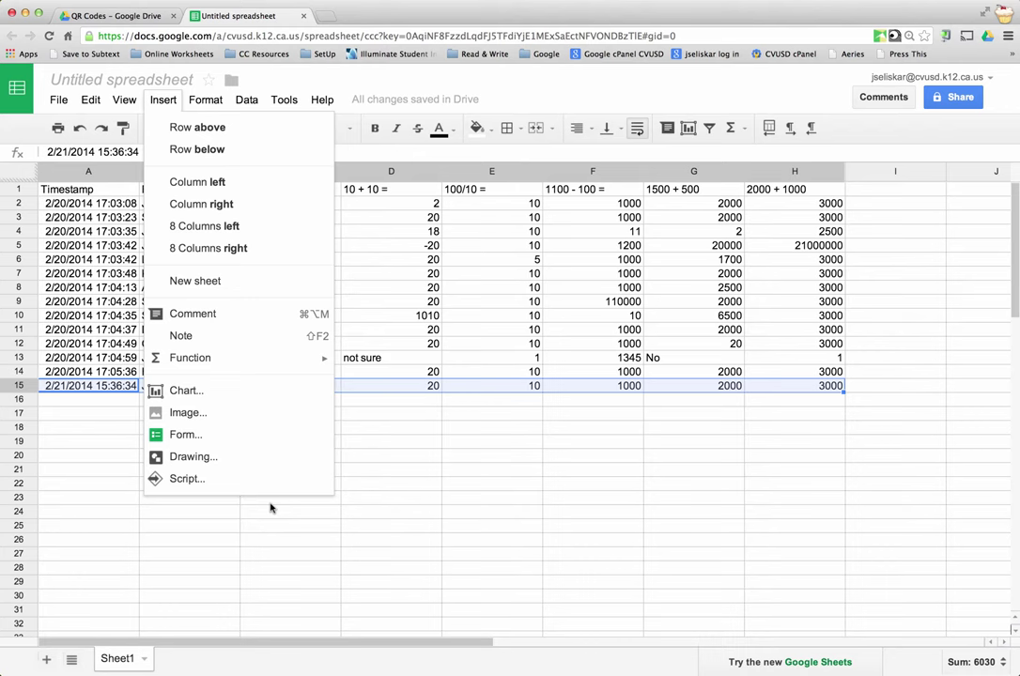
left_click(376, 498)
left_click(252, 102)
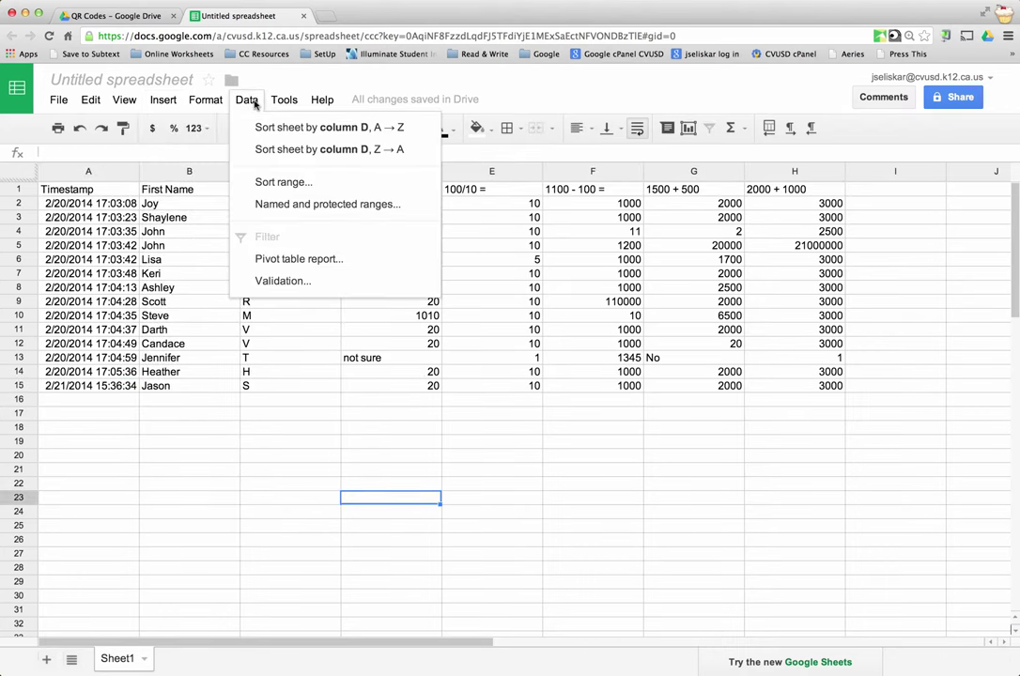
mouse_move(279, 101)
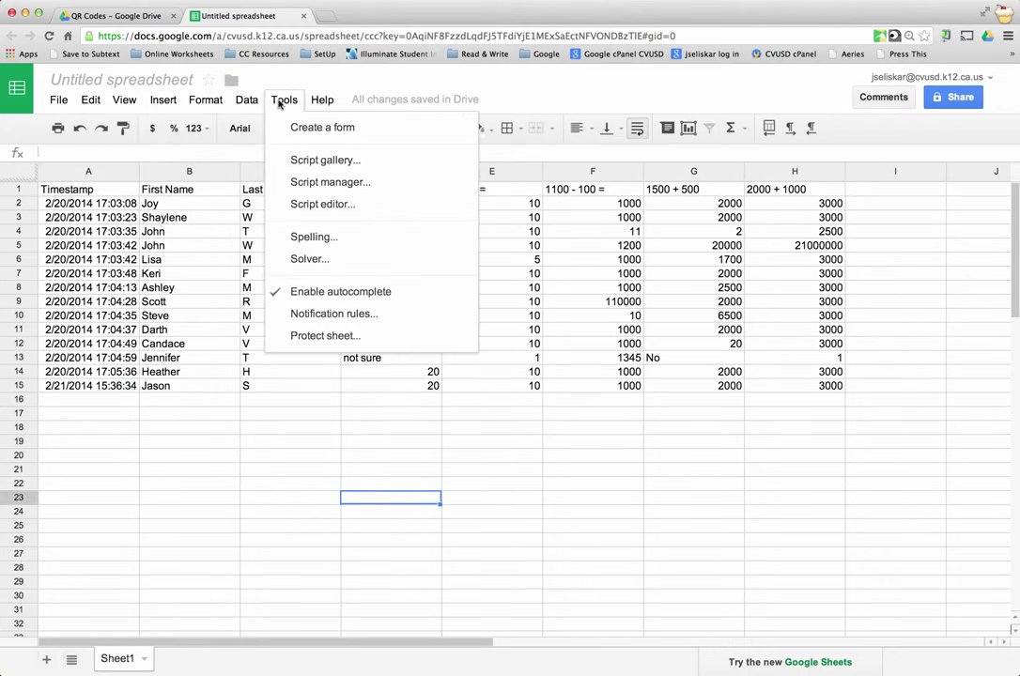
left_click(322, 162)
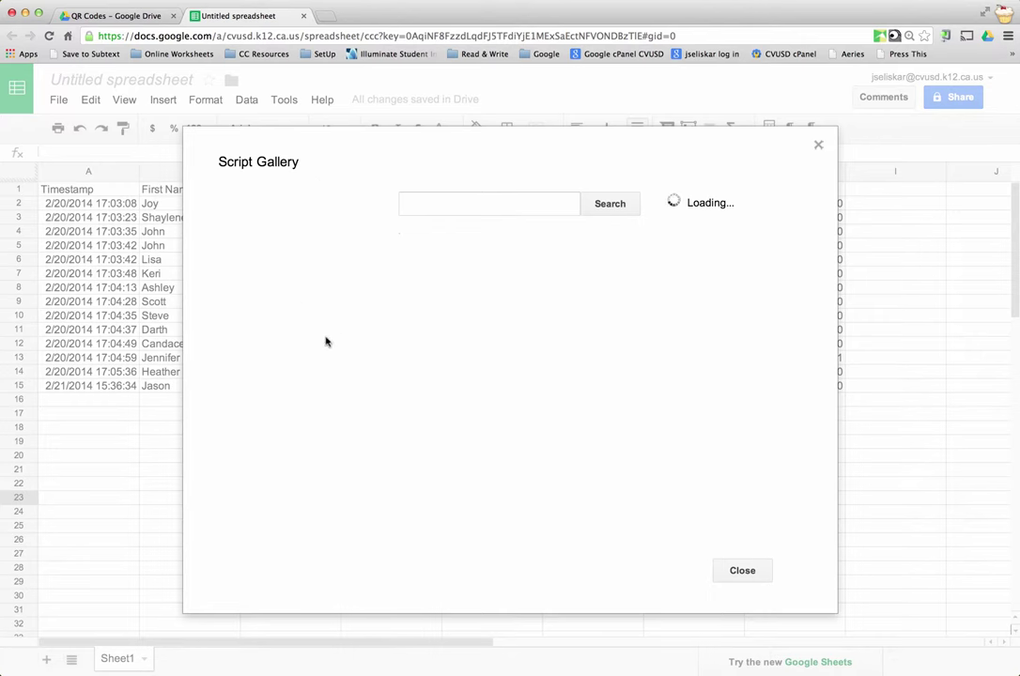
left_click(737, 571)
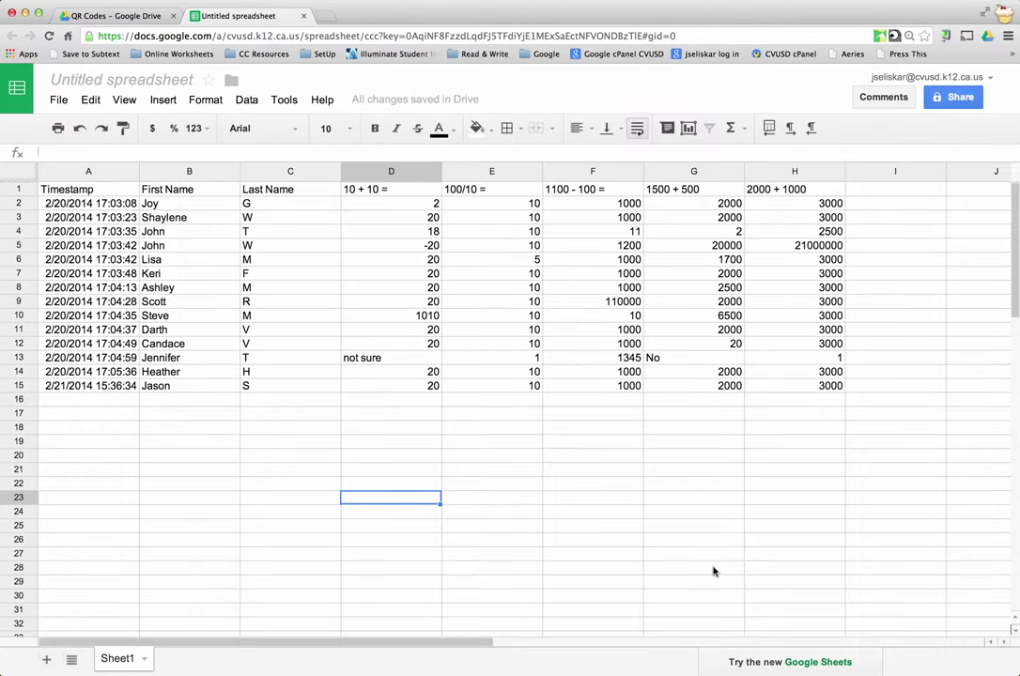
Open the Script Gallery and search it for "flubaroo".
left_click(163, 99)
left_click(240, 432)
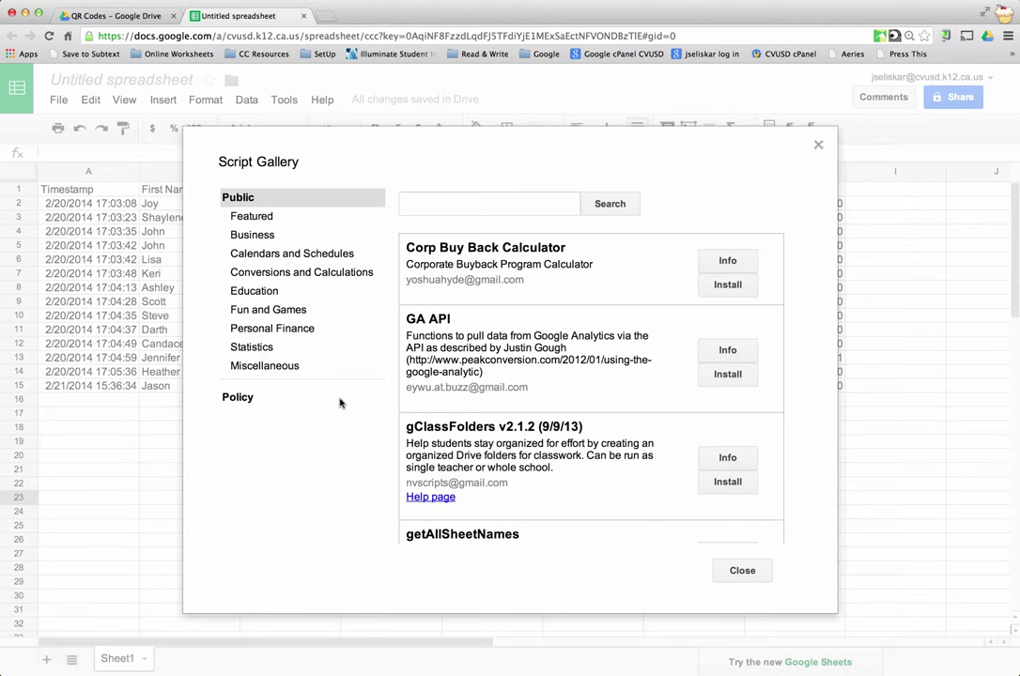
left_click(439, 204)
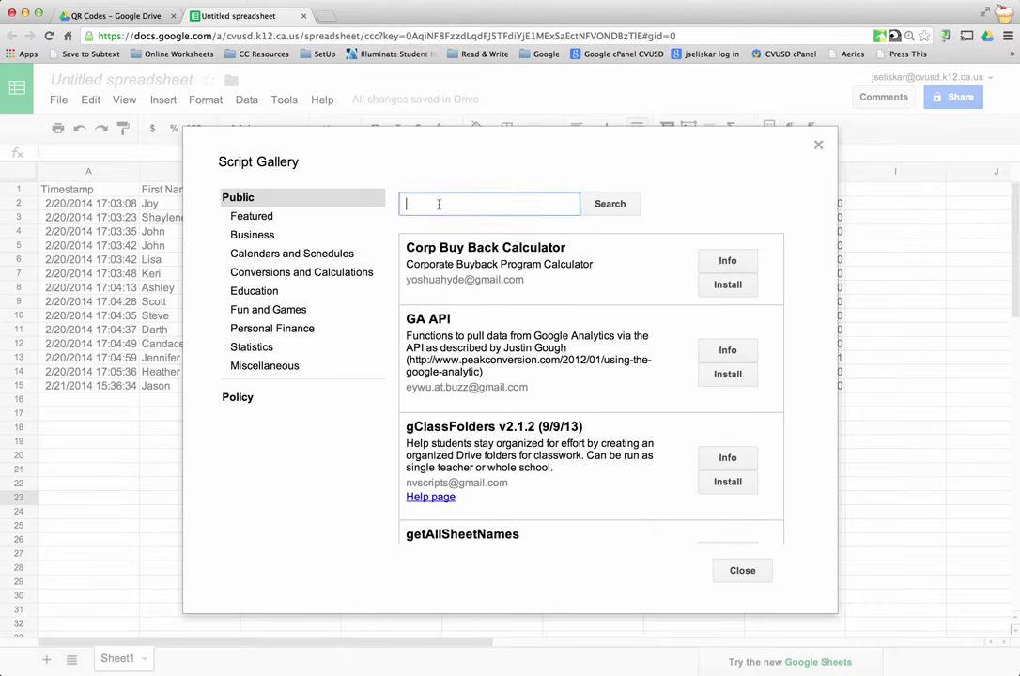
scroll(512, 399, "down", 10)
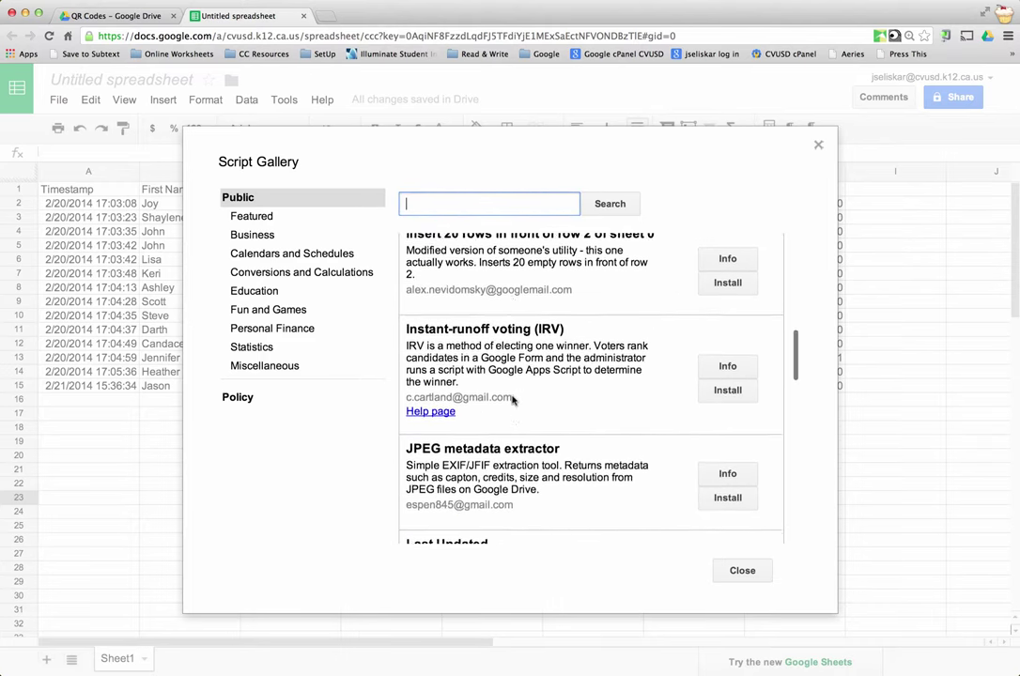
scroll(512, 400, "down", 5)
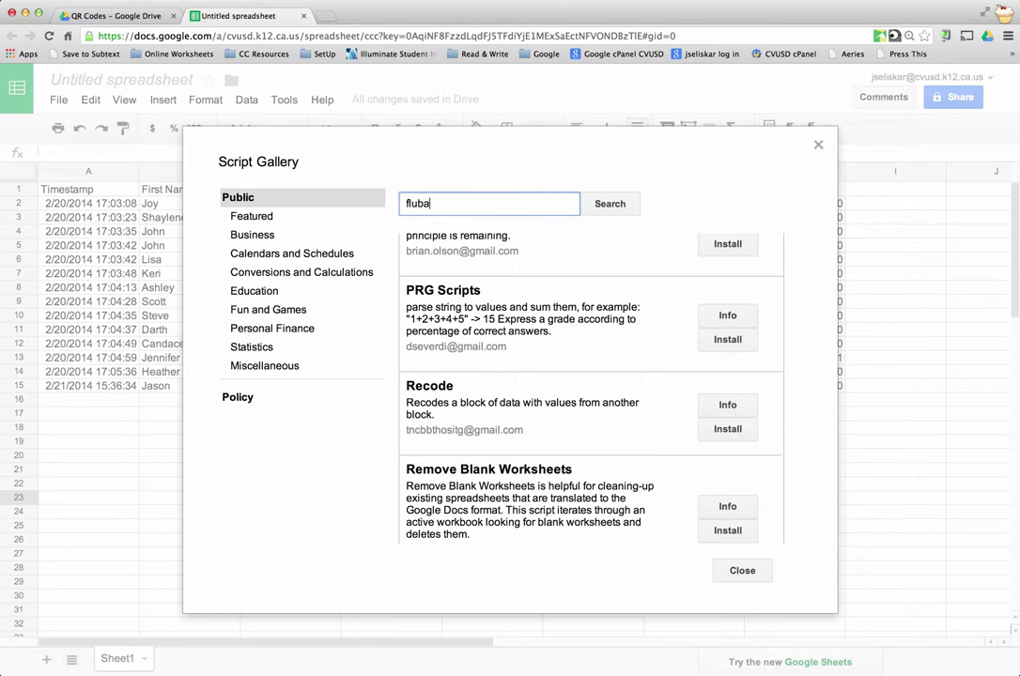
type("roo")
left_click(622, 204)
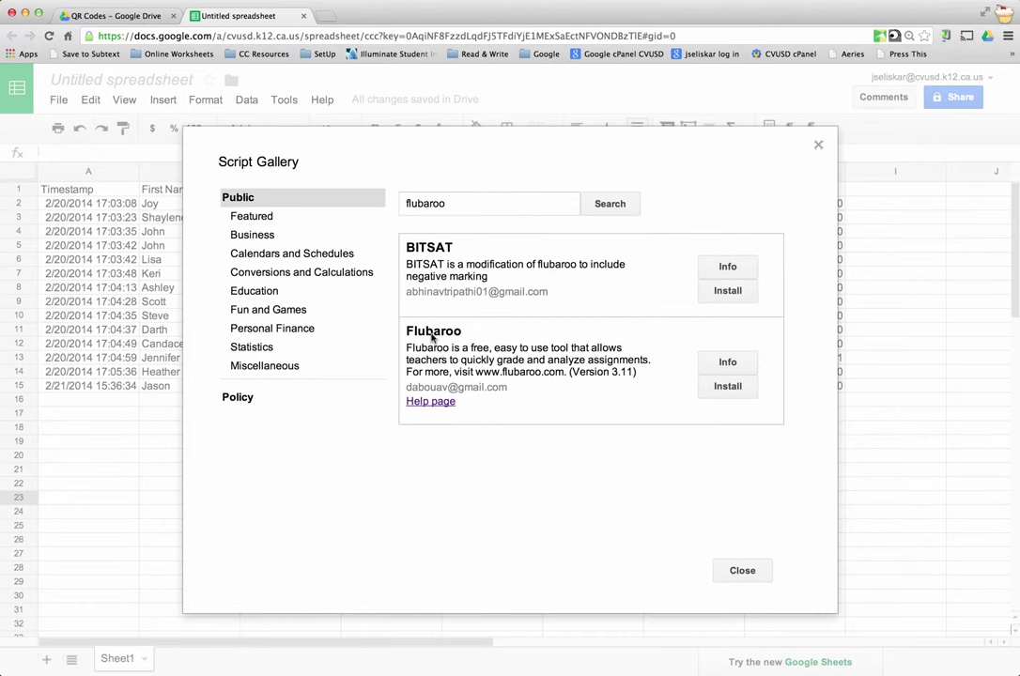
Install the Flubaroo script, authorize its requested permissions and close the Script Gallery.
left_click(729, 387)
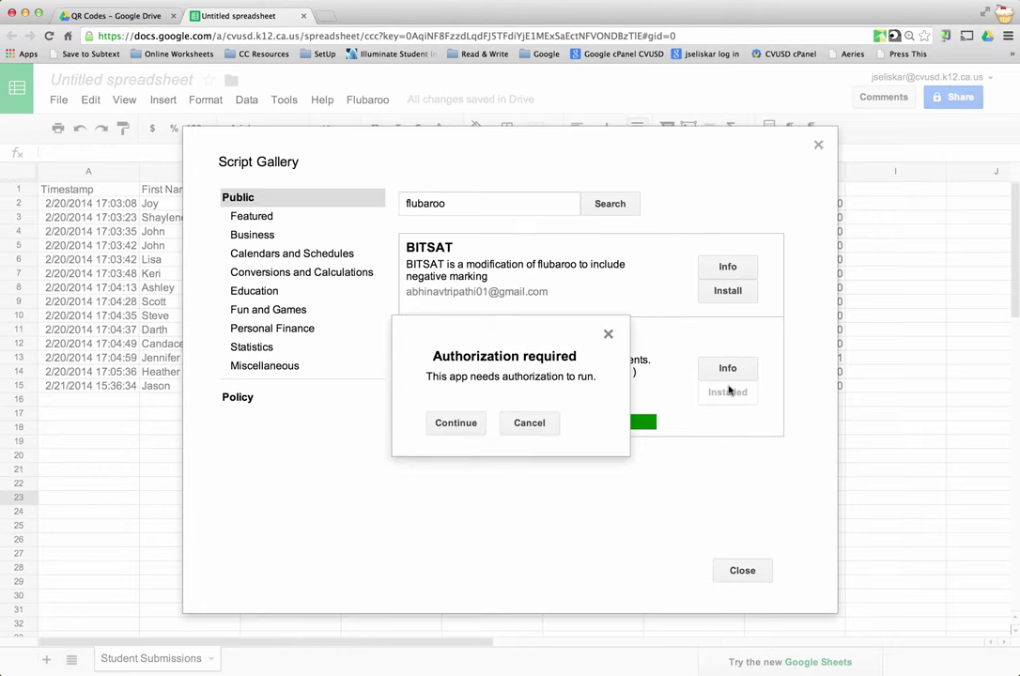
left_click(455, 423)
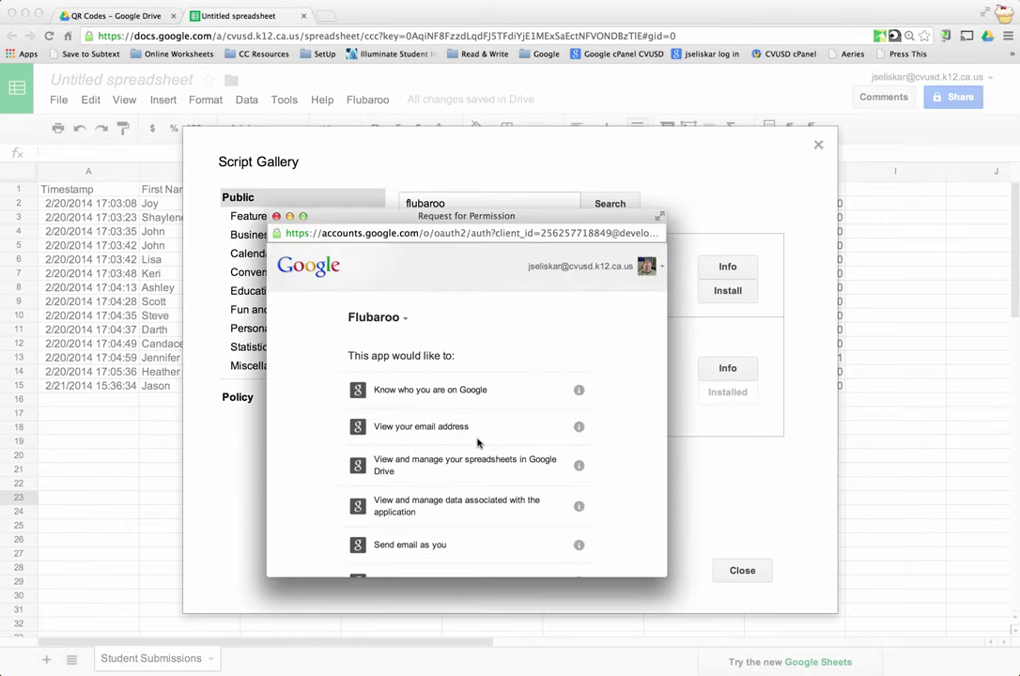
scroll(422, 395, "down", 4)
left_click(573, 552)
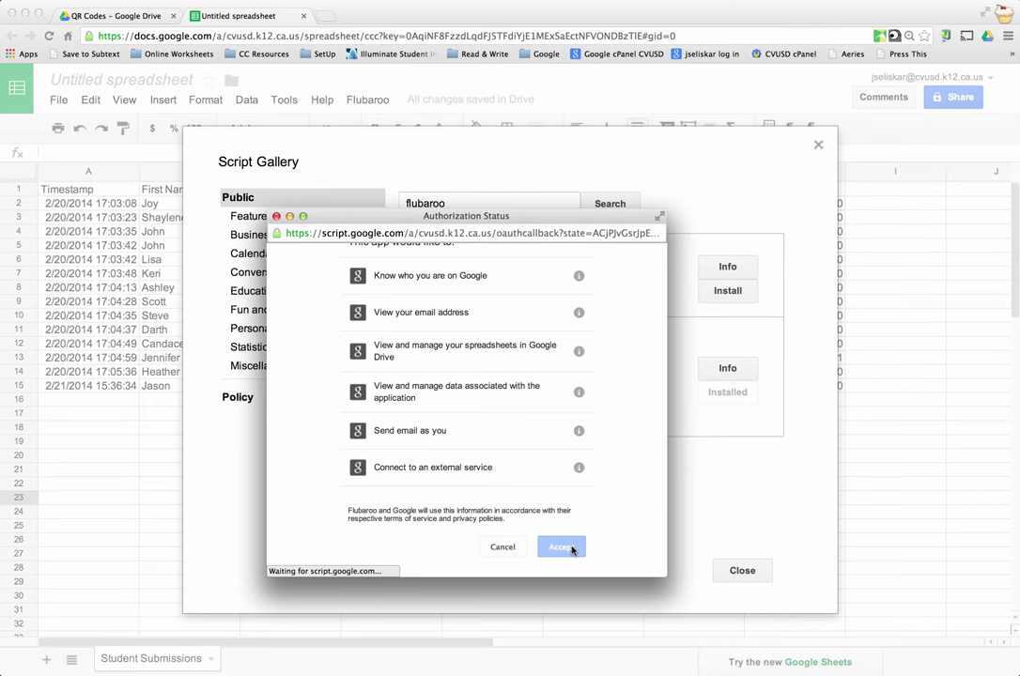
left_click(742, 571)
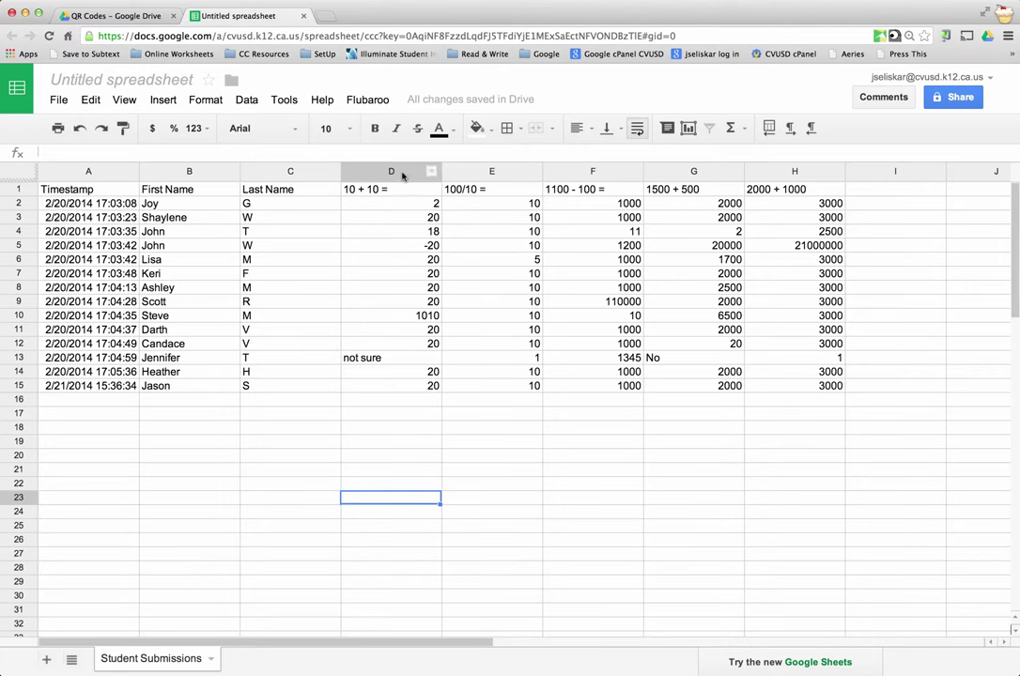
Start Grade Assignment in Flubaroo and keep First Name and Last Name set to Identifies Student.
left_click(367, 100)
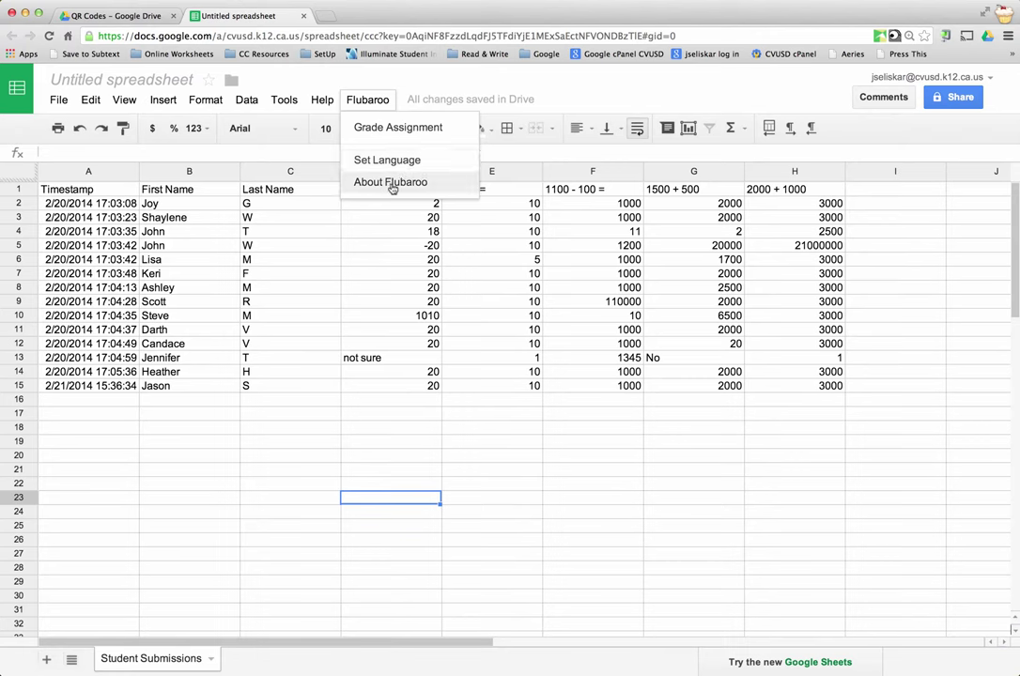
left_click(403, 130)
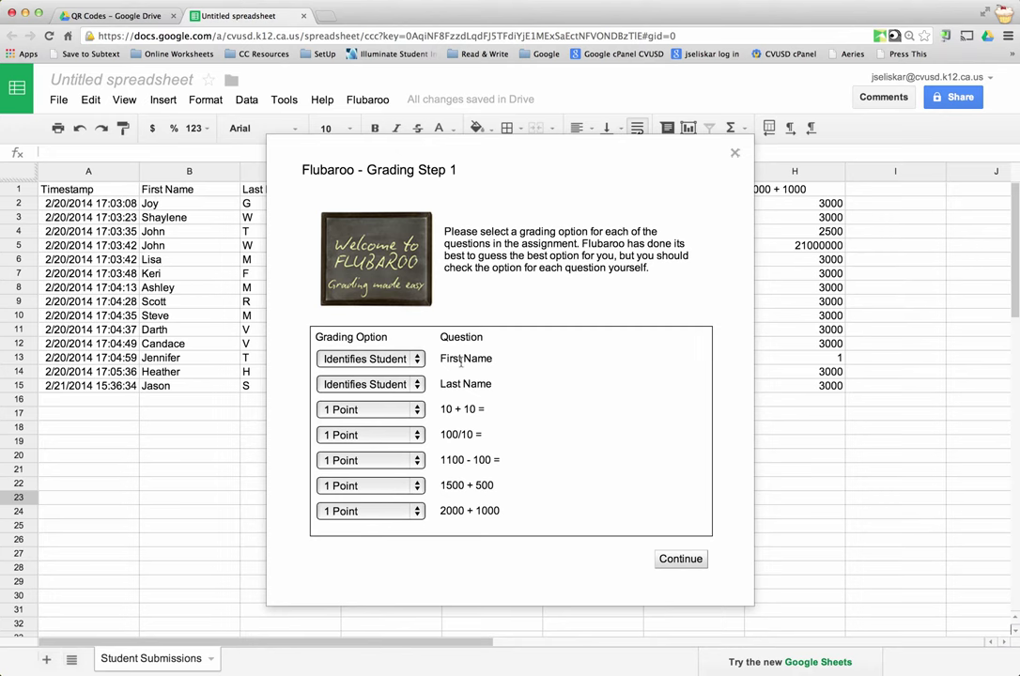
left_click(398, 364)
left_click(399, 362)
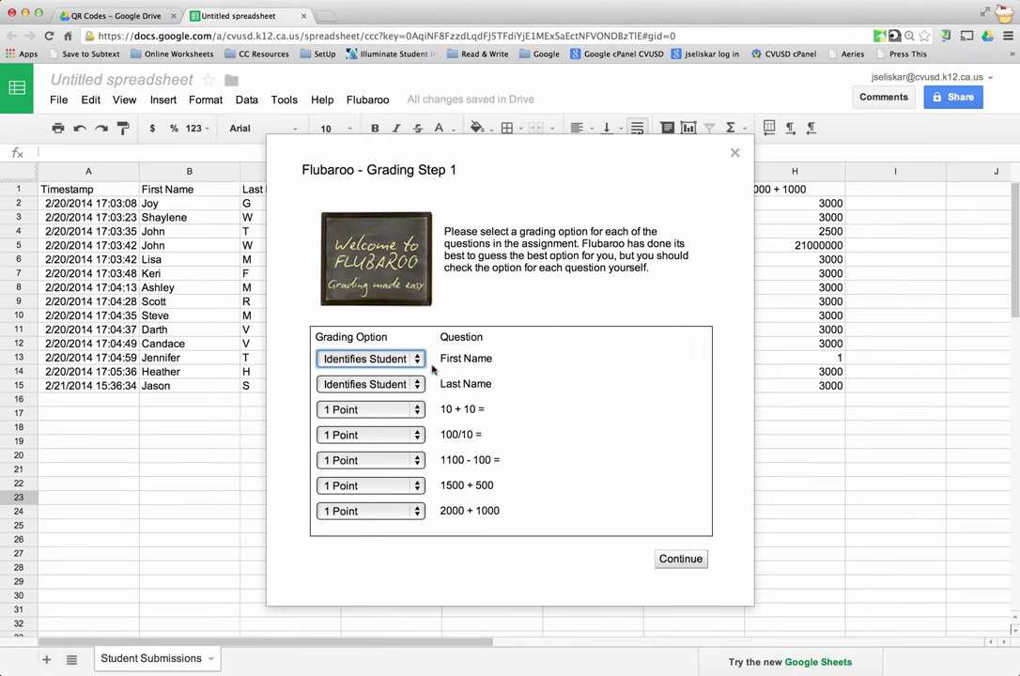
left_click(387, 385)
left_click(388, 385)
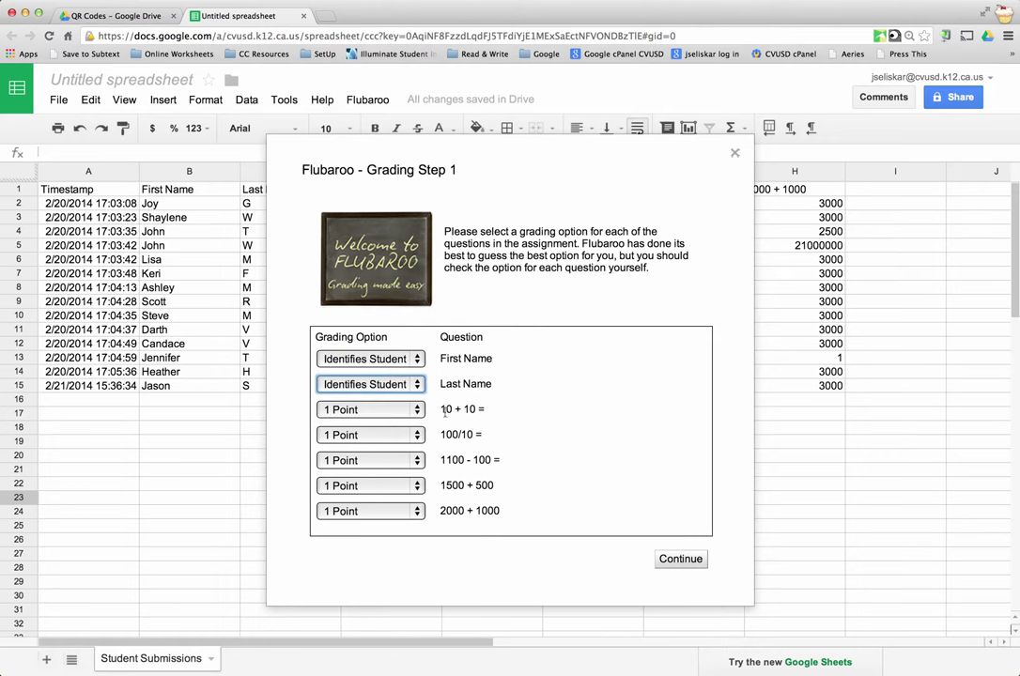
Assign 2 points to 10 + 10, 2 to 100/10, 1 to 1100 - 100, 3 to 1500 + 500 and 5 to 2000 + 1000, and continue.
left_click(400, 410)
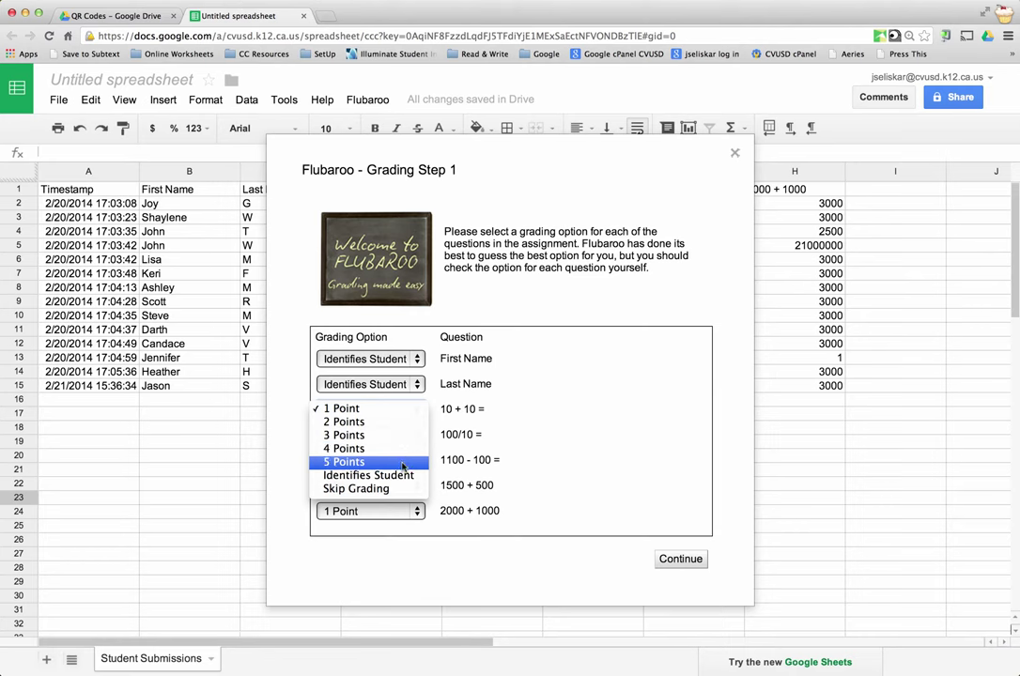
left_click(402, 423)
left_click(401, 434)
left_click(400, 448)
left_click(396, 459)
left_click(396, 459)
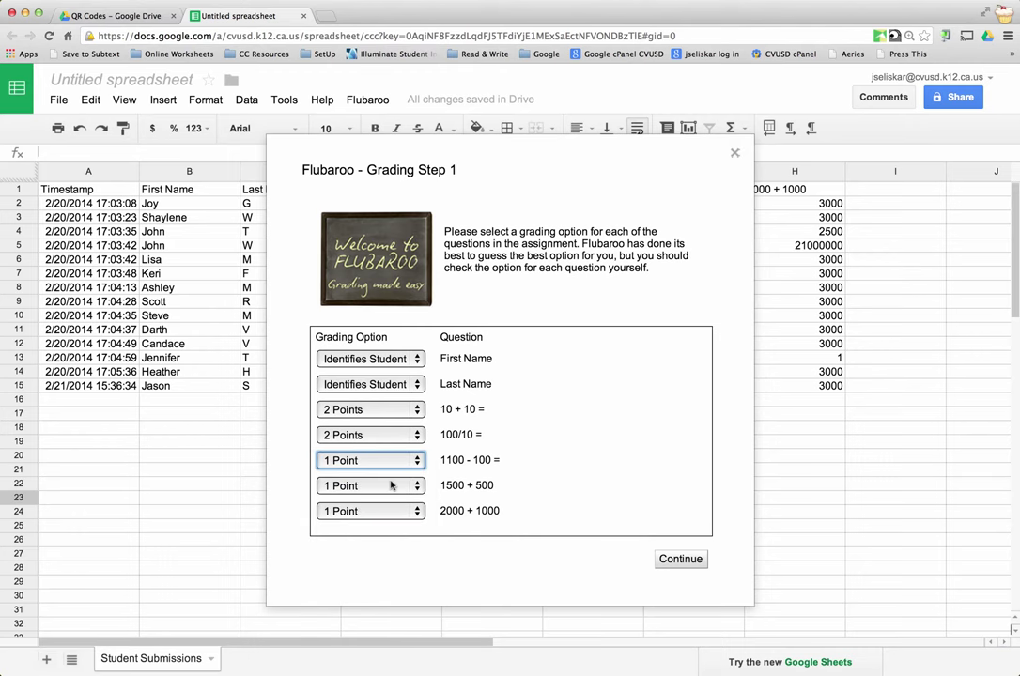
left_click(392, 485)
left_click(388, 511)
left_click(391, 511)
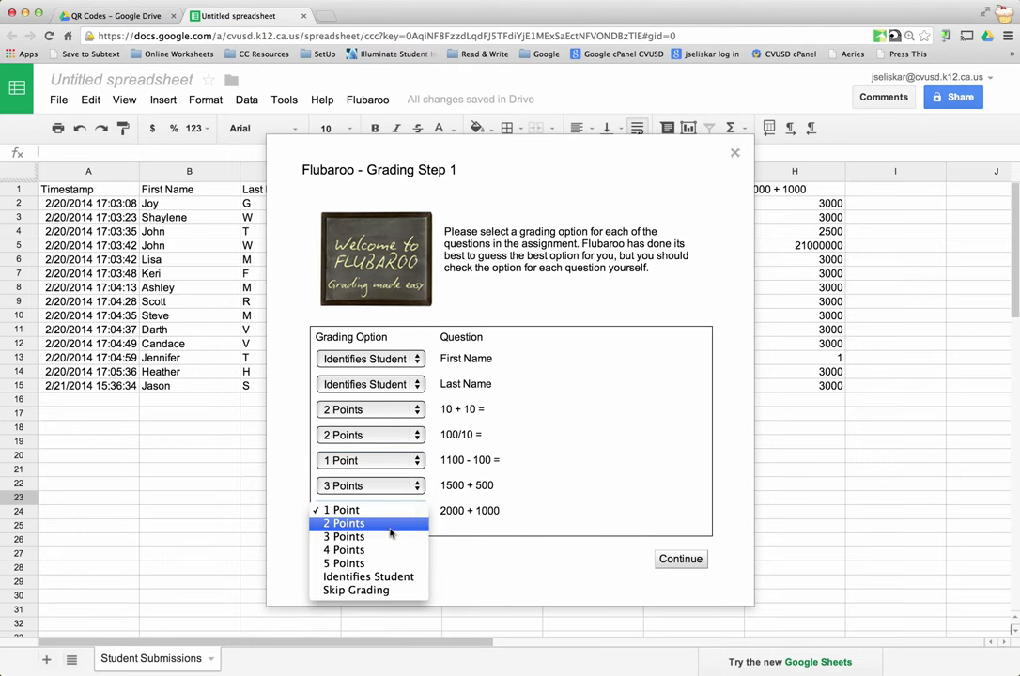
left_click(399, 563)
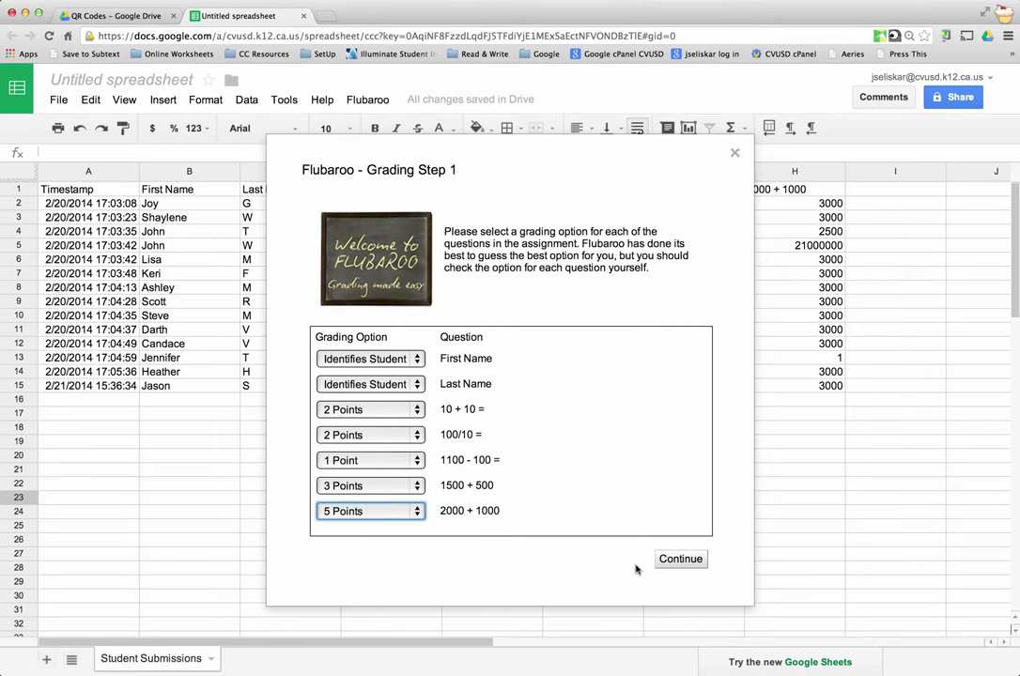
left_click(674, 564)
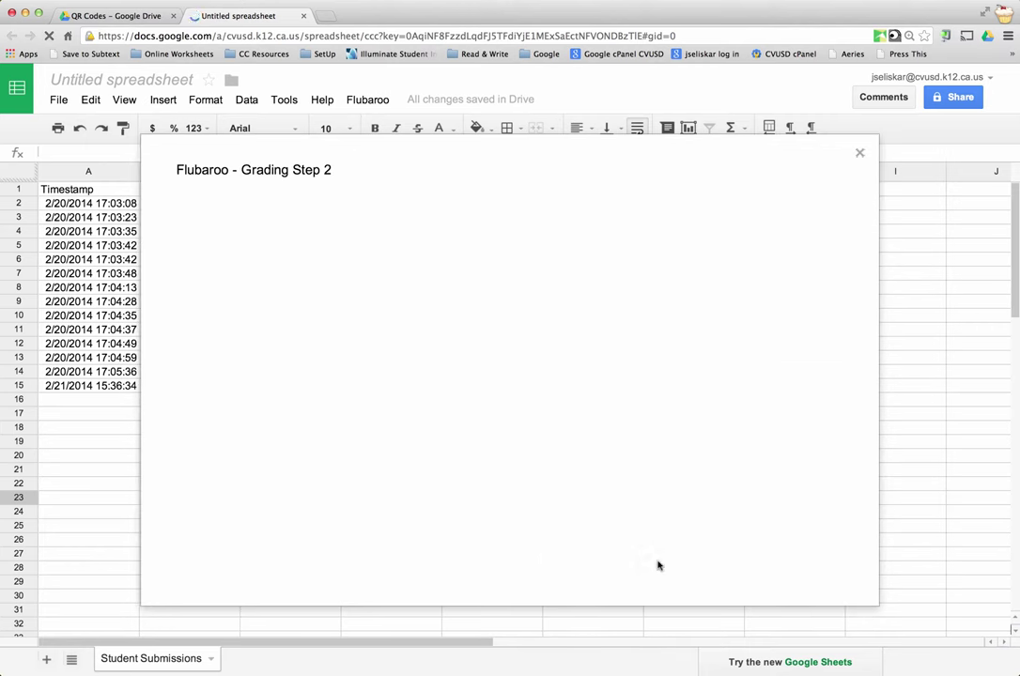
Grade the assignment using the Fri Feb 21 2014 15:36:34 submission as the answer key, and view the grades.
scroll(334, 422, "down", 5)
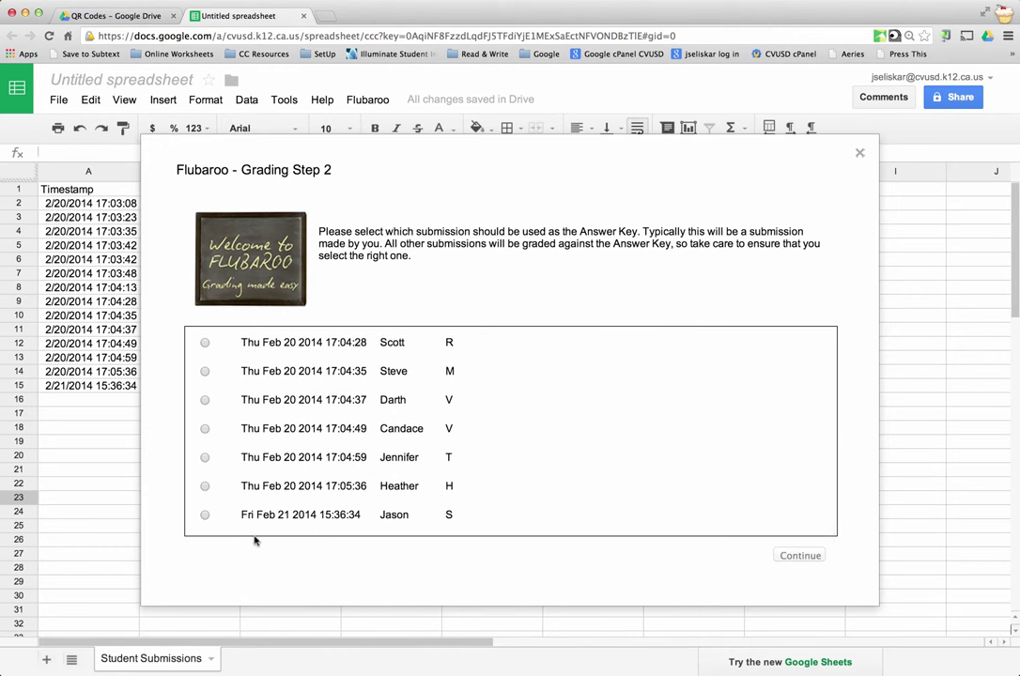
left_click(205, 516)
left_click(803, 556)
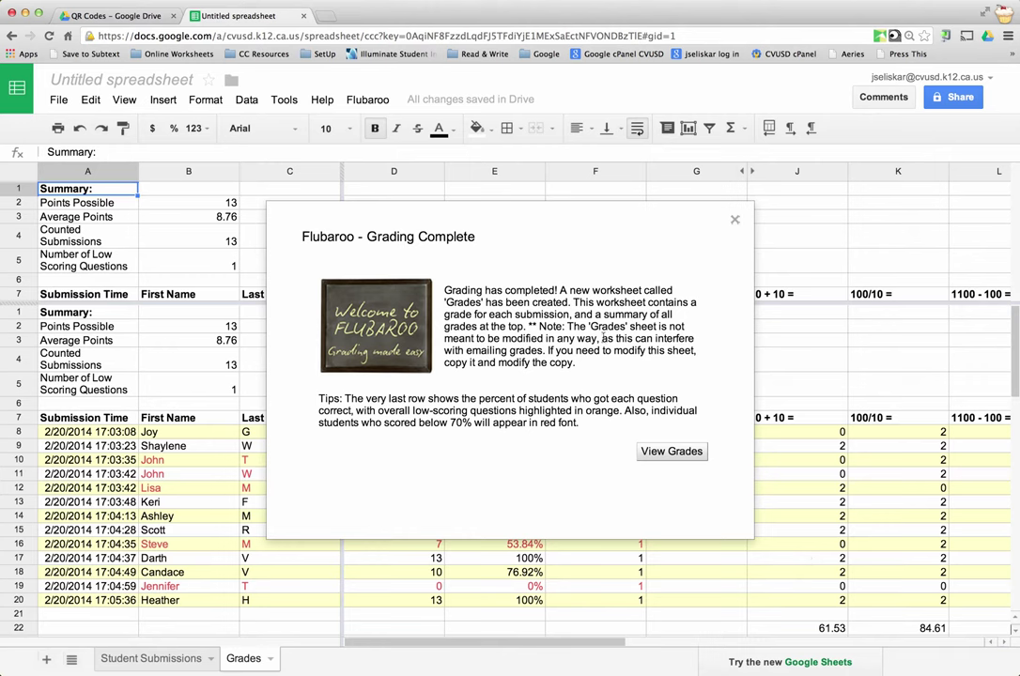
left_click(690, 458)
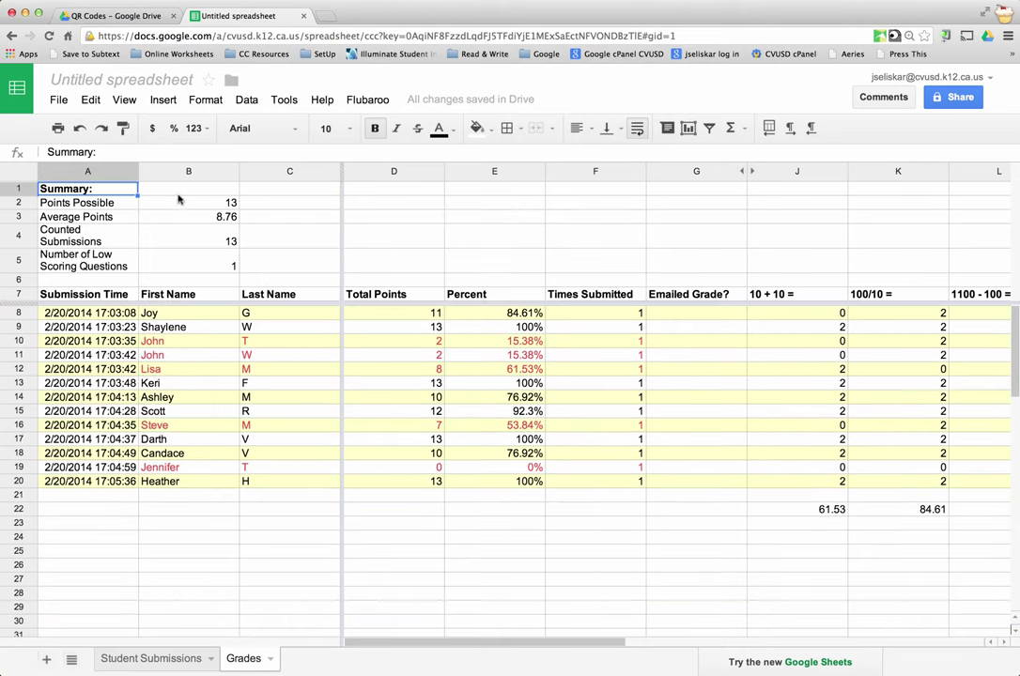
Review the grade summary's points possible, average points, counted submissions and number of low scoring questions.
left_click(216, 203)
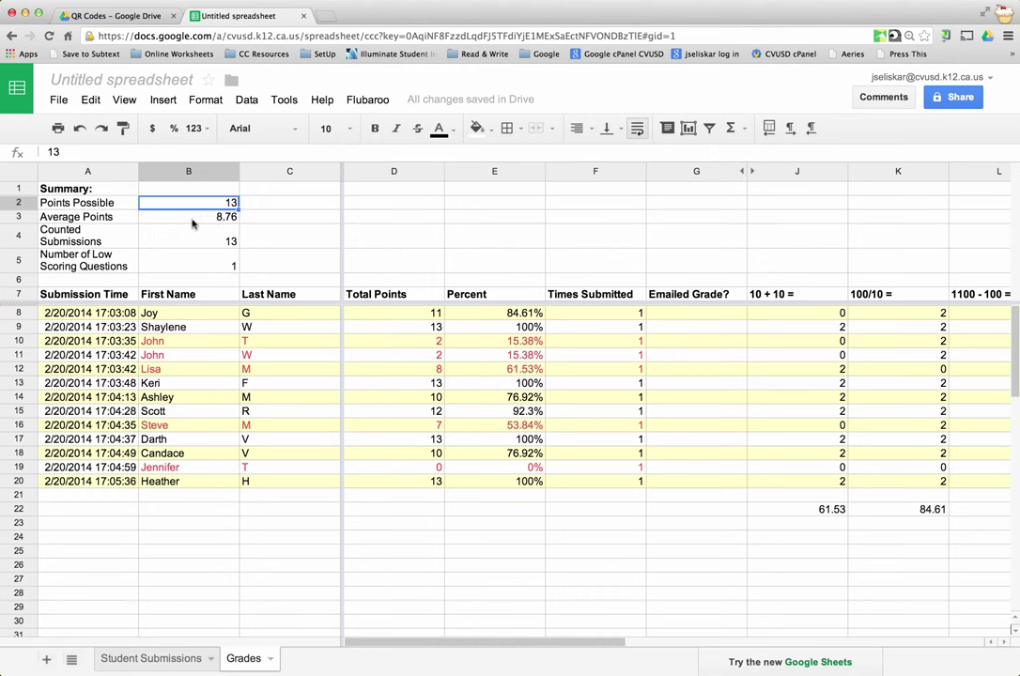
left_click(207, 220)
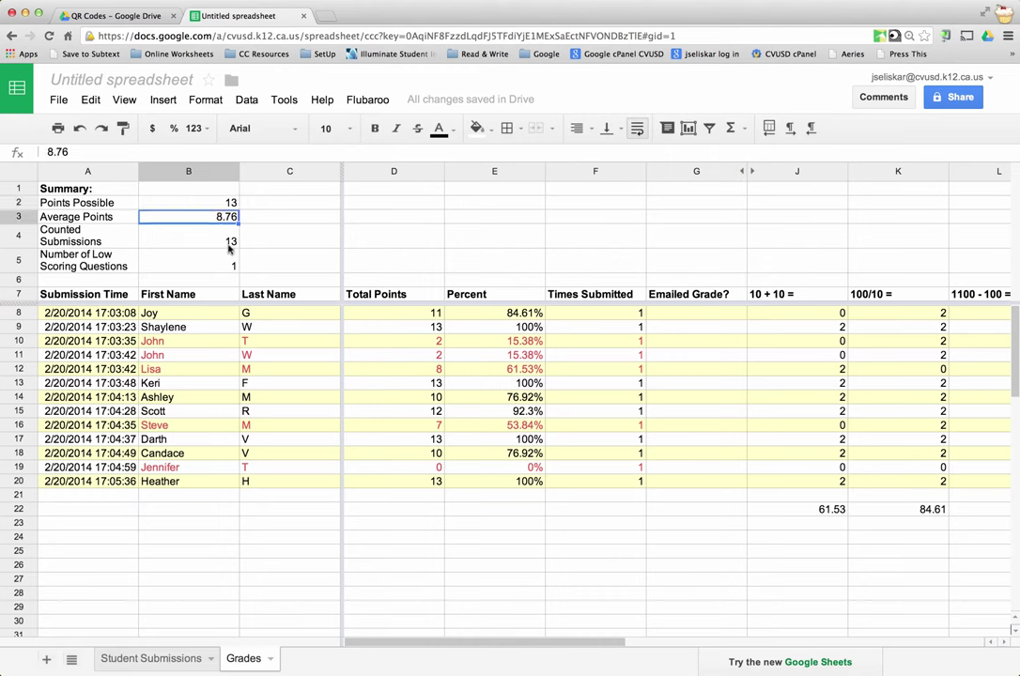
left_click(227, 242)
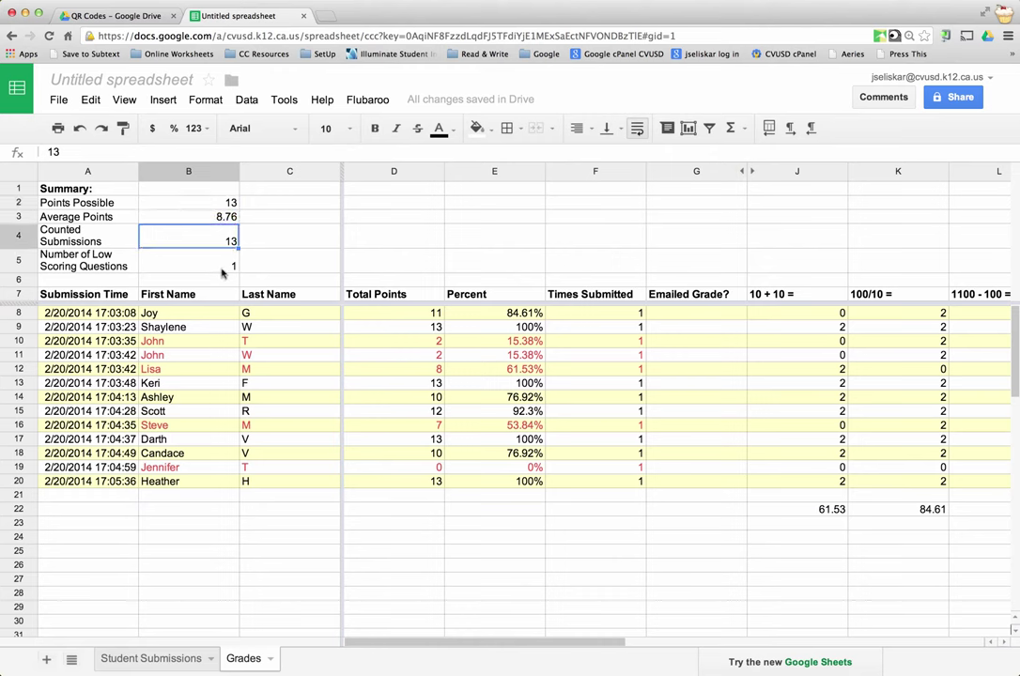
left_click(213, 271)
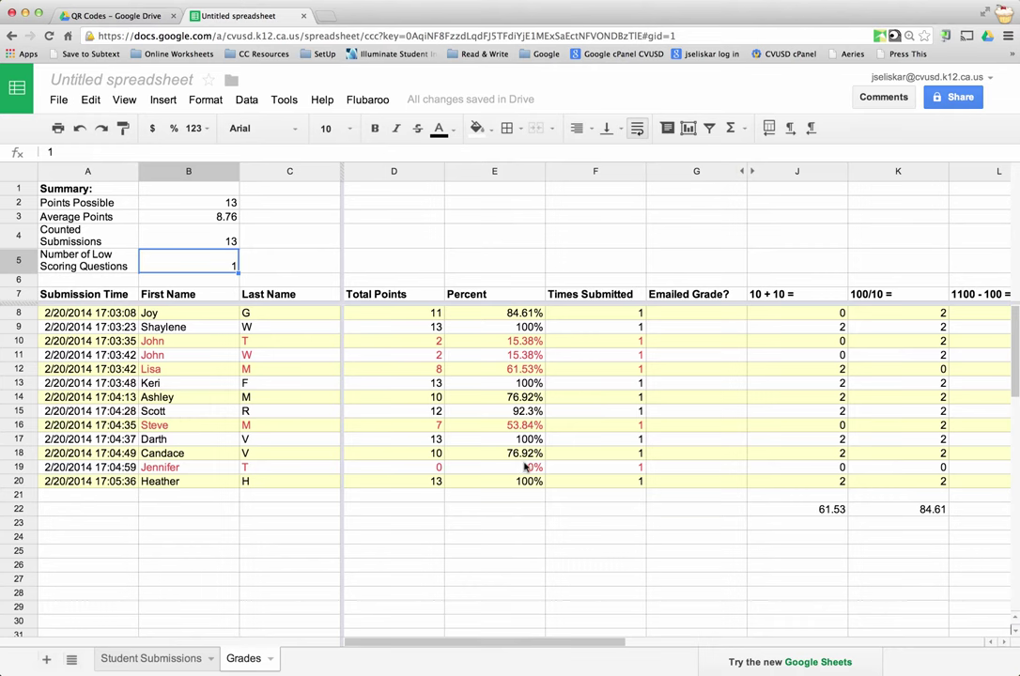
Review the students' percent grades and the points they earned on each question in the Grades sheet.
left_click(533, 344)
left_click(527, 358)
left_click(527, 385)
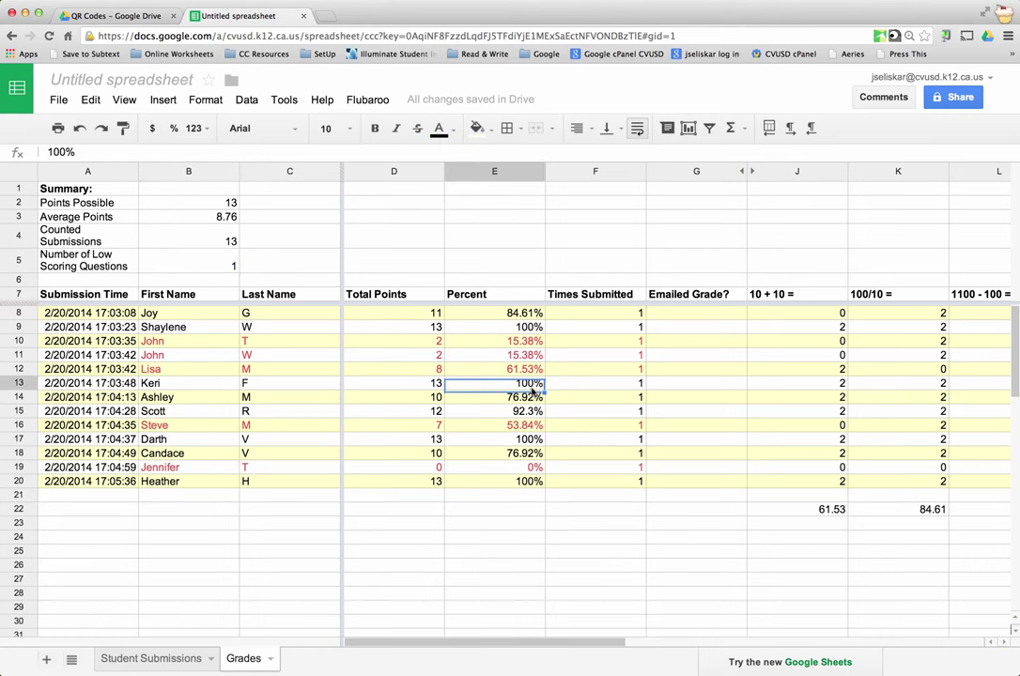
scroll(531, 392, "right", 1)
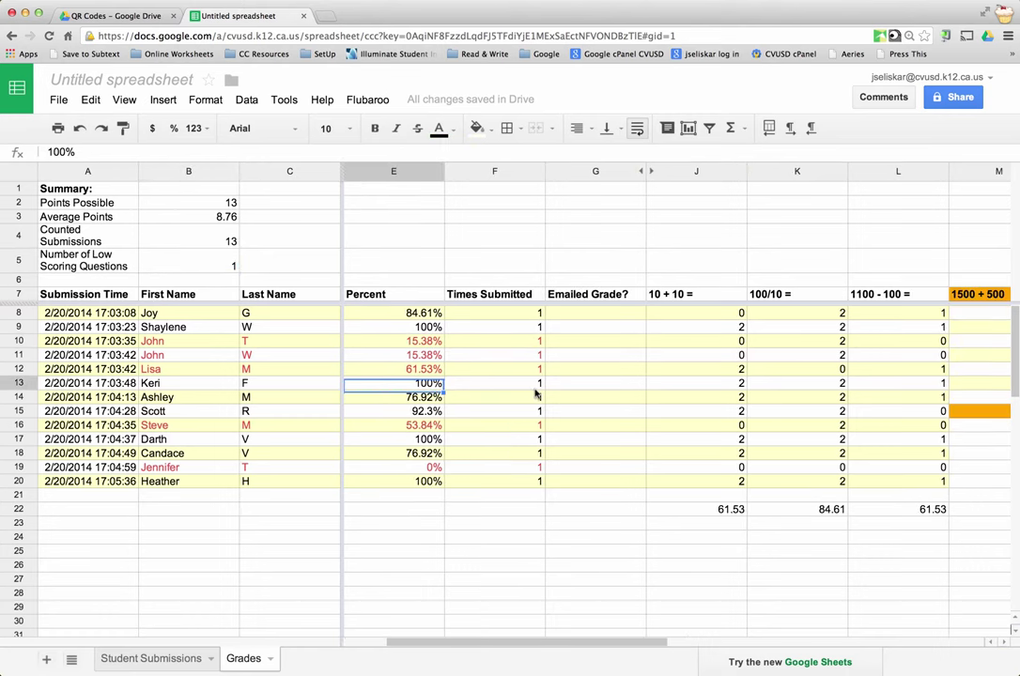
scroll(567, 361, "right", 2)
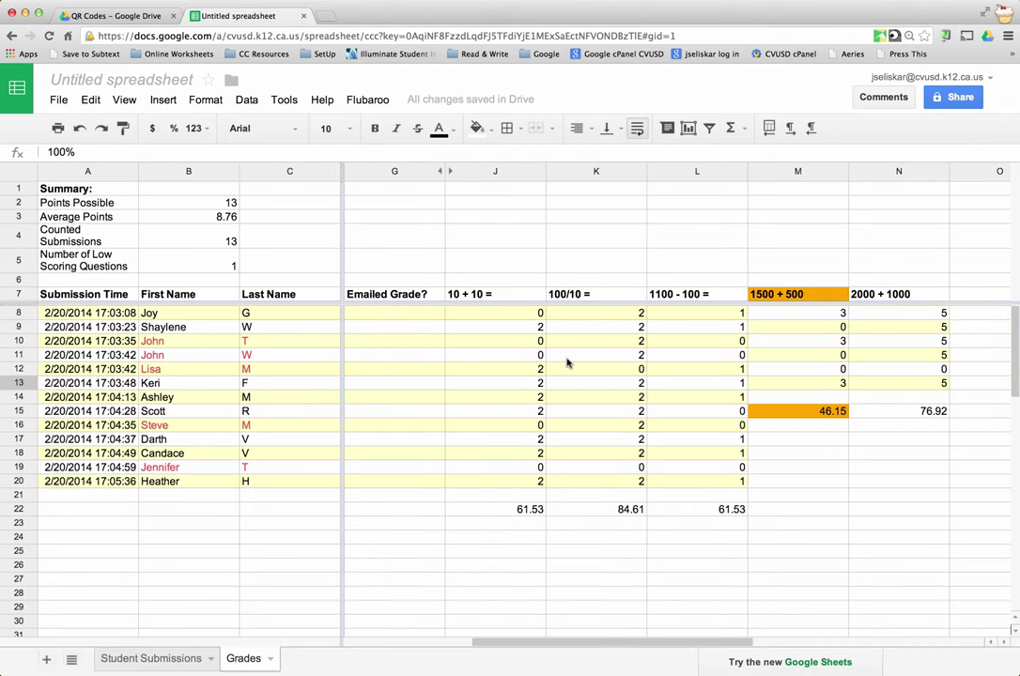
scroll(591, 343, "right", 3)
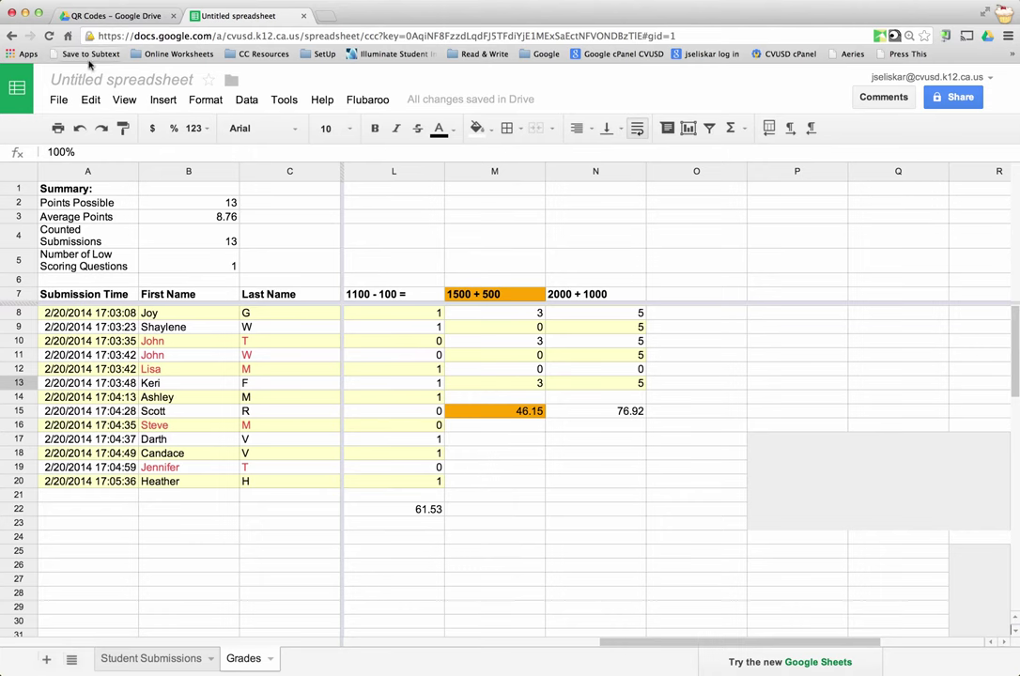
Reload the spreadsheet and review each question's points and class percentage across the Grades sheet.
left_click(66, 36)
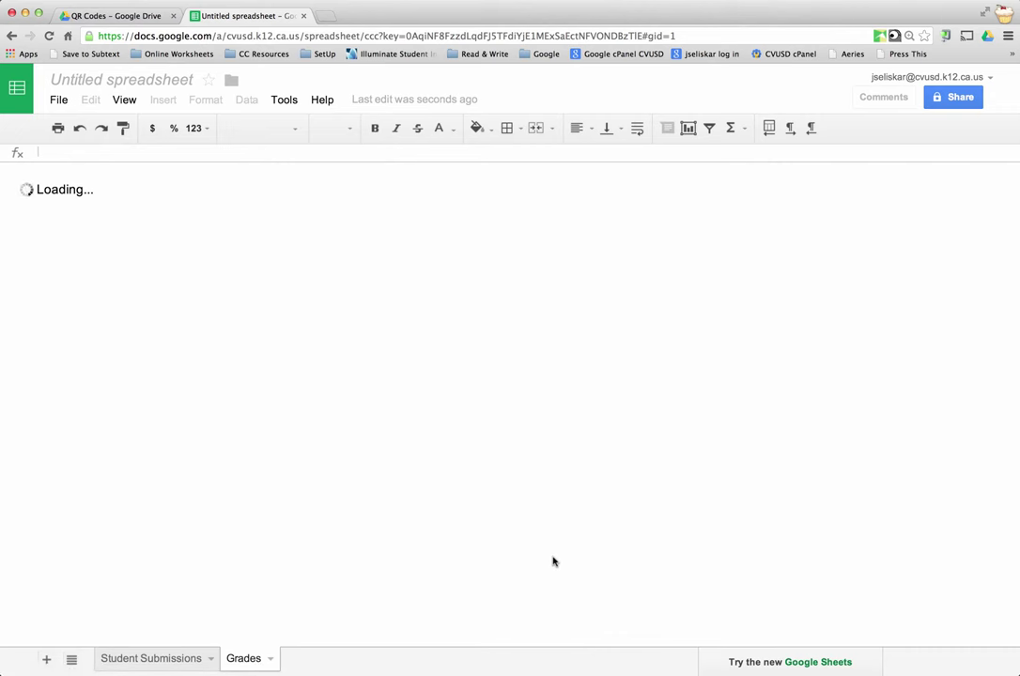
scroll(695, 496, "right", 6)
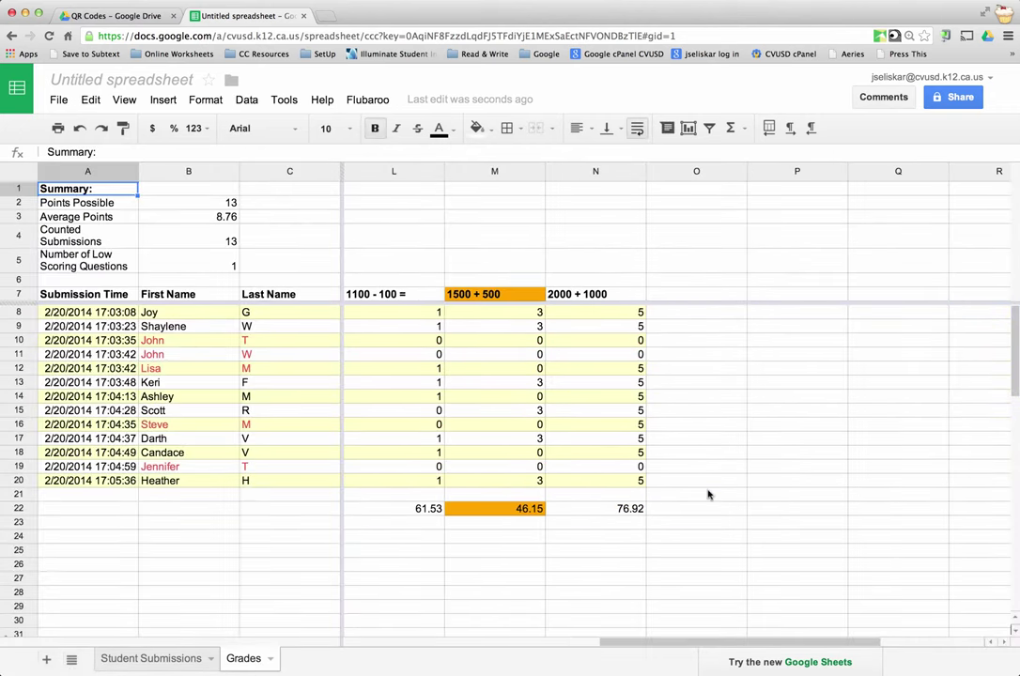
scroll(706, 495, "left", 2)
scroll(706, 495, "left", 1)
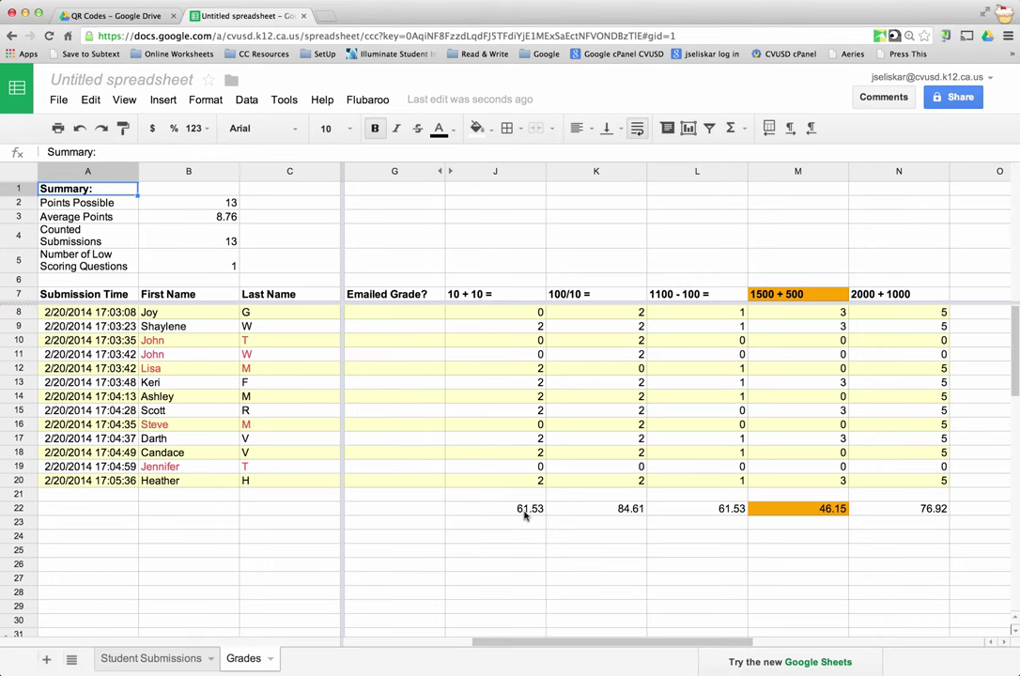
scroll(524, 515, "left", 2)
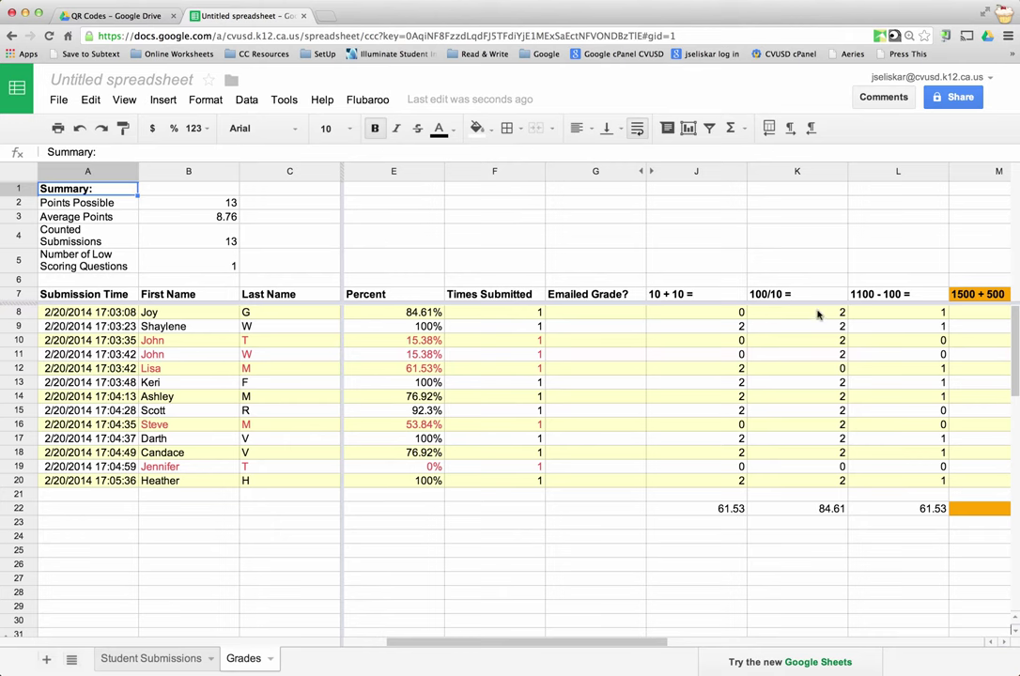
scroll(751, 498, "right", 2)
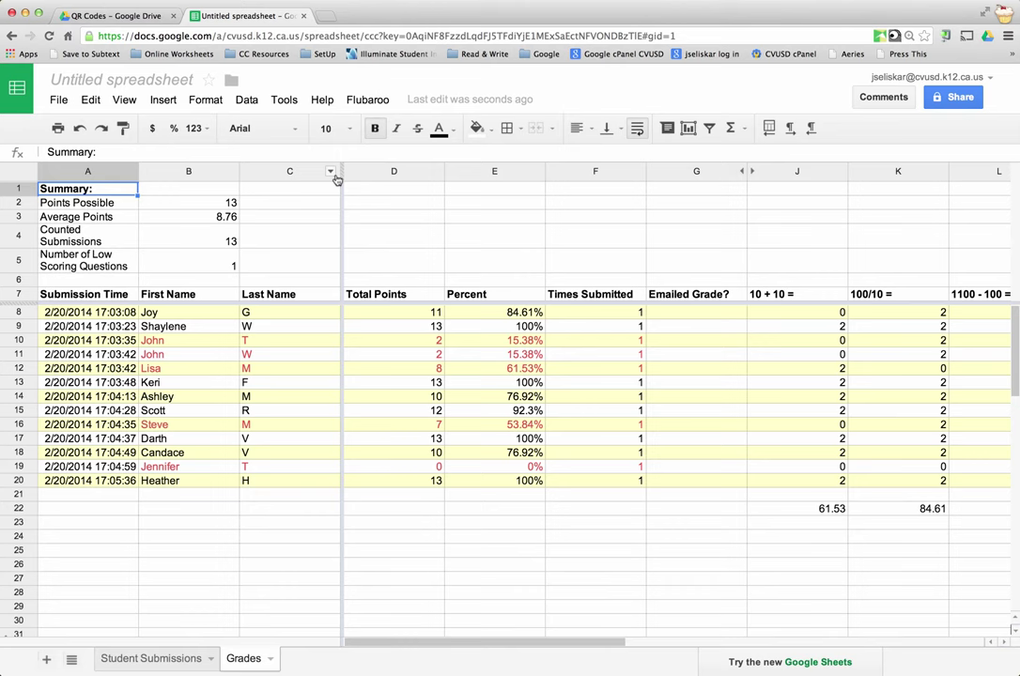
Narrow the Last Name column and resize columns D to N to a width of 75 pixels.
left_click_drag(329, 178, 312, 178)
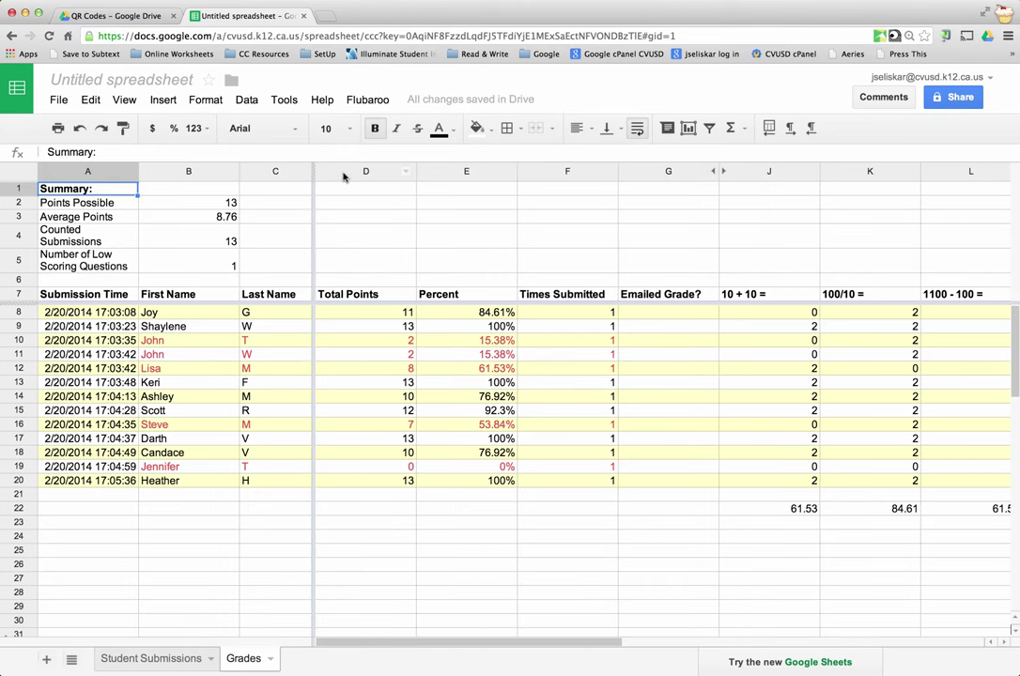
left_click(347, 174)
key("ctrl+alt+0")
scroll(916, 188, "right", 1)
scroll(911, 187, "right", 1)
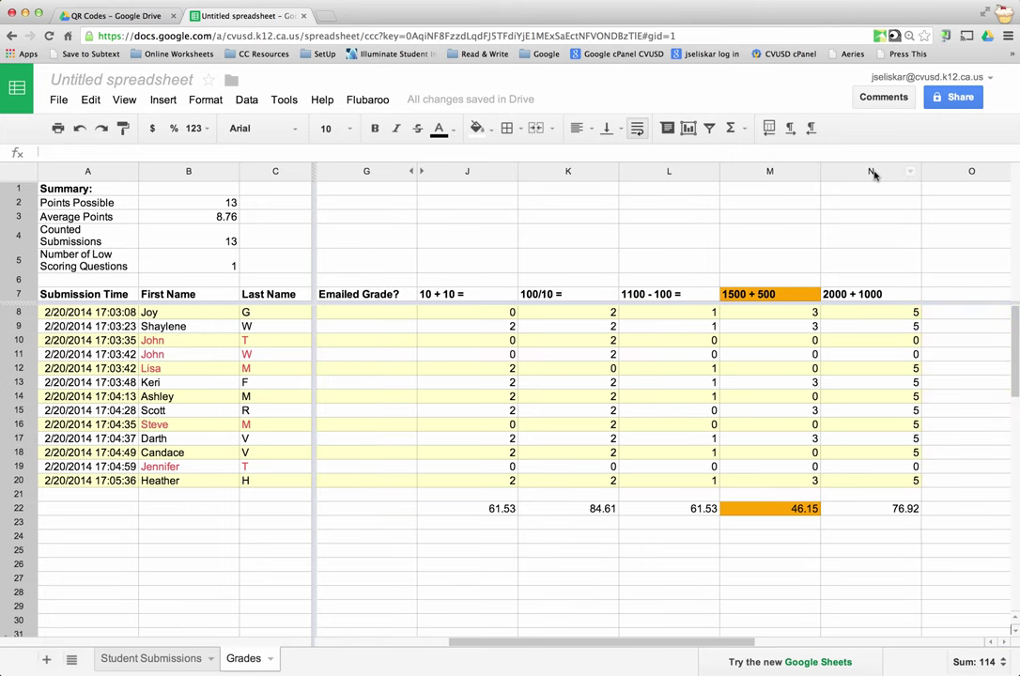
left_click(871, 173, "shift")
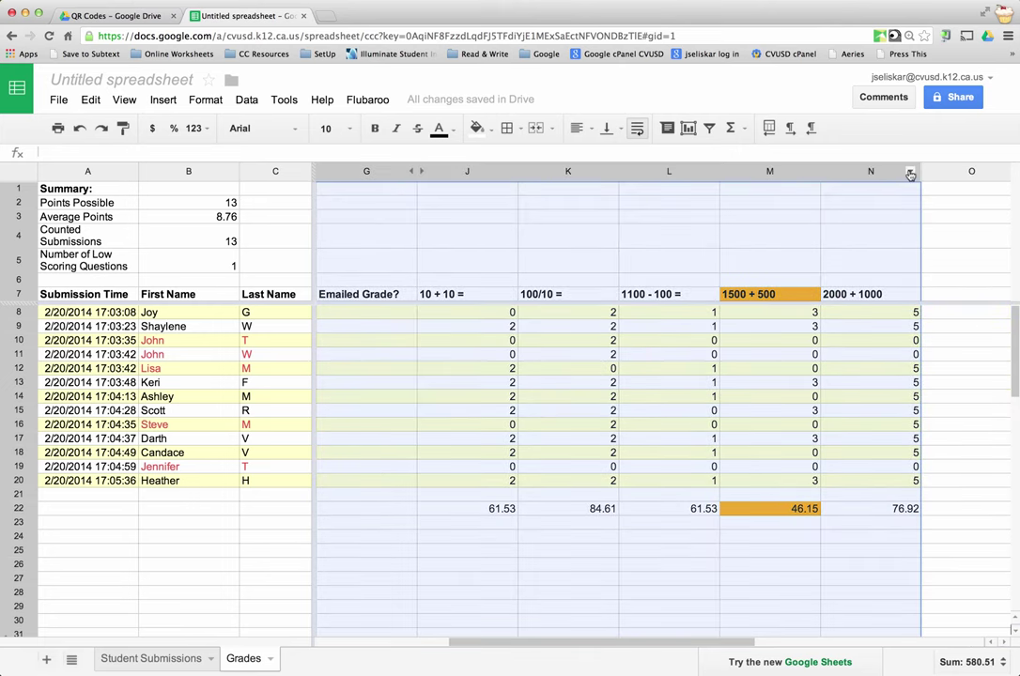
left_click(910, 175)
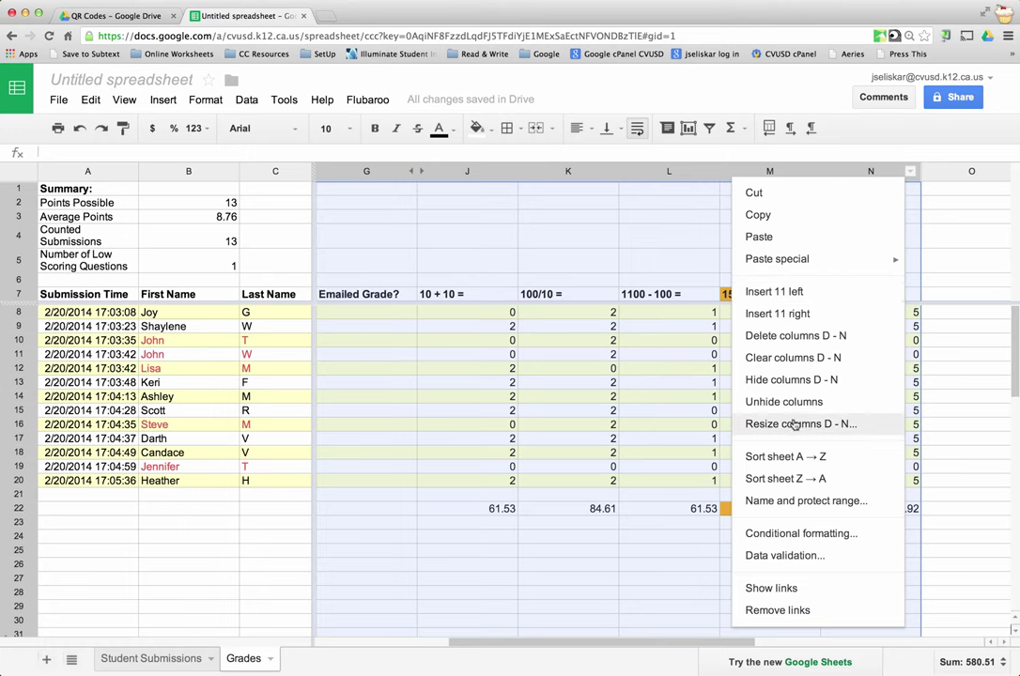
left_click(792, 423)
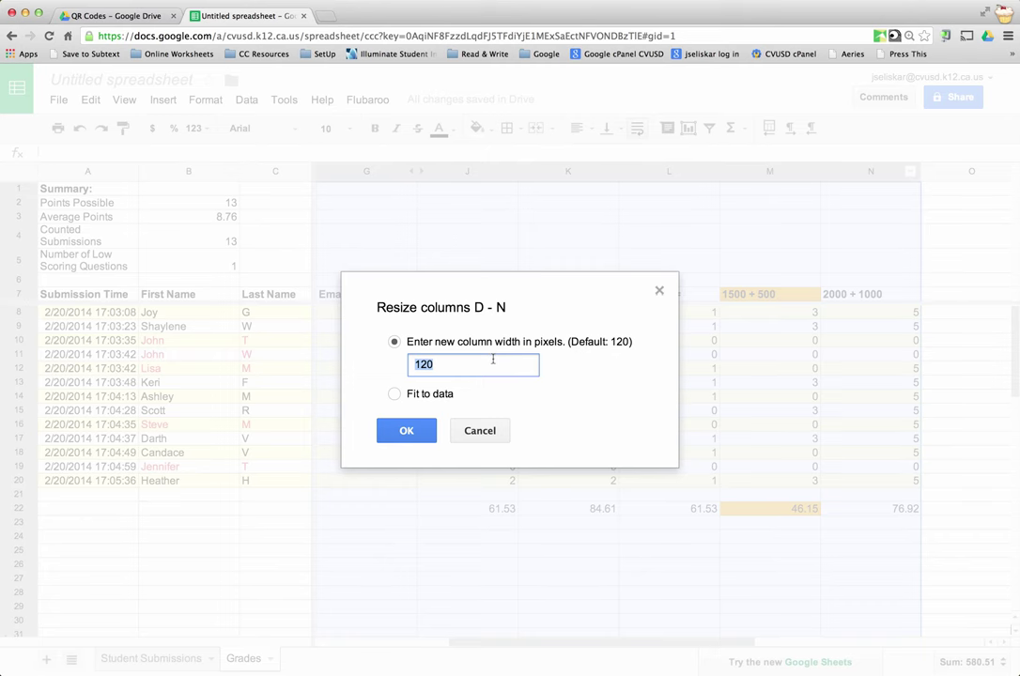
type("75")
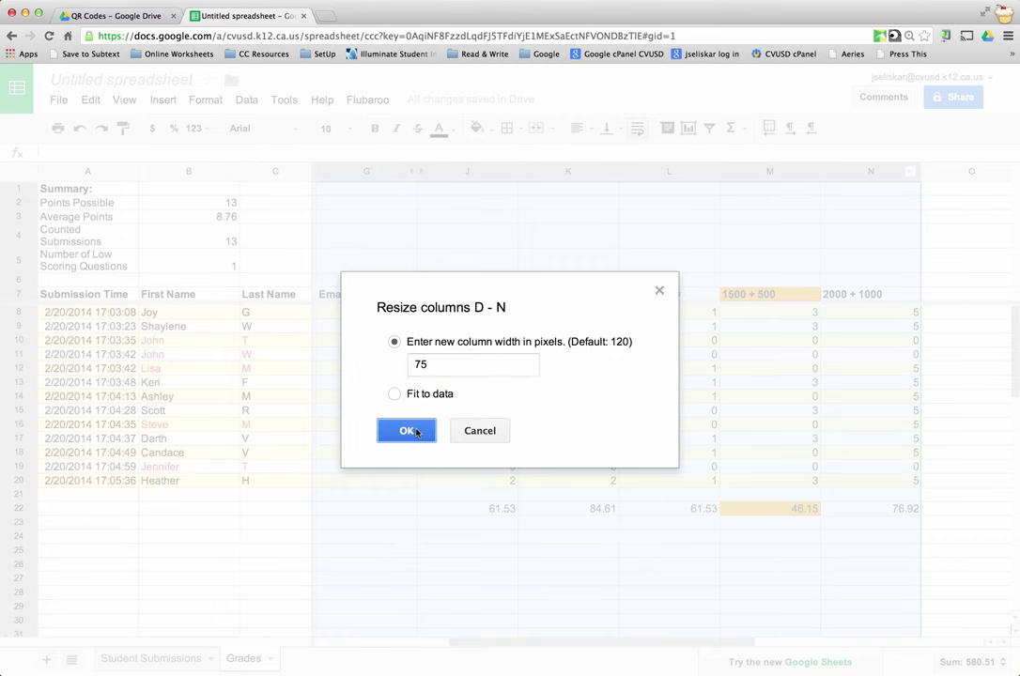
left_click(407, 430)
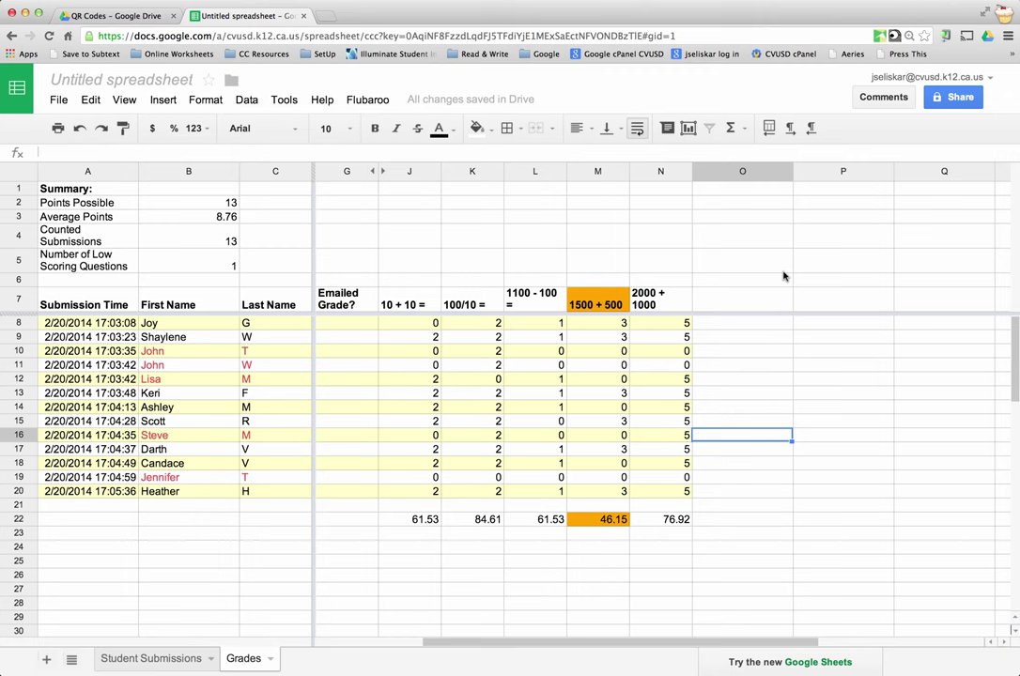
Examine the students highlighted in red, starting with the first one in row 10.
left_click(207, 352)
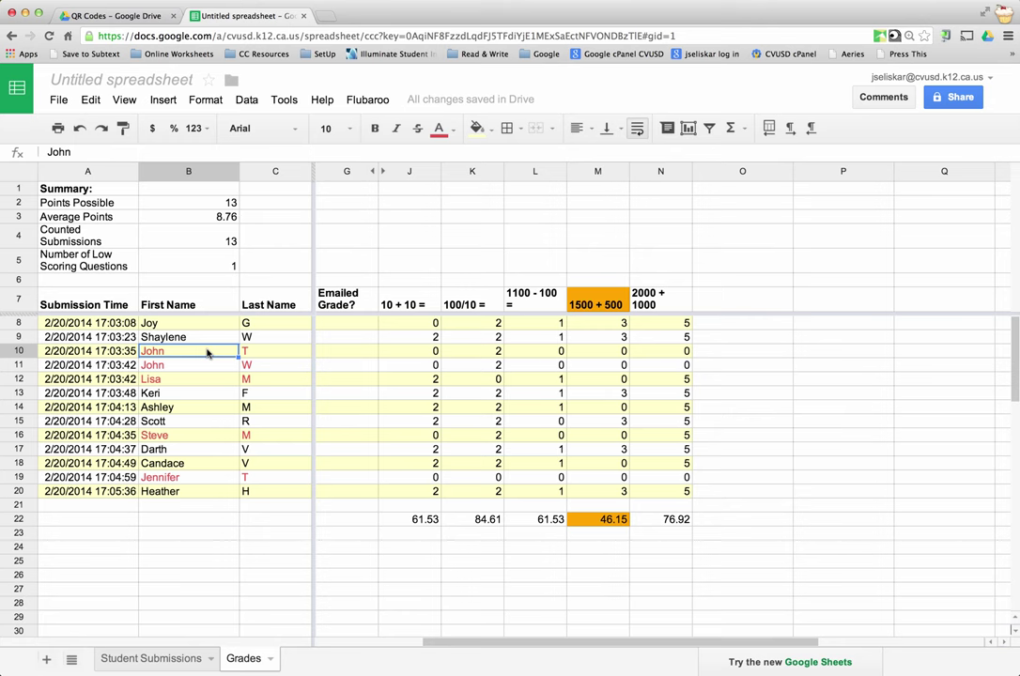